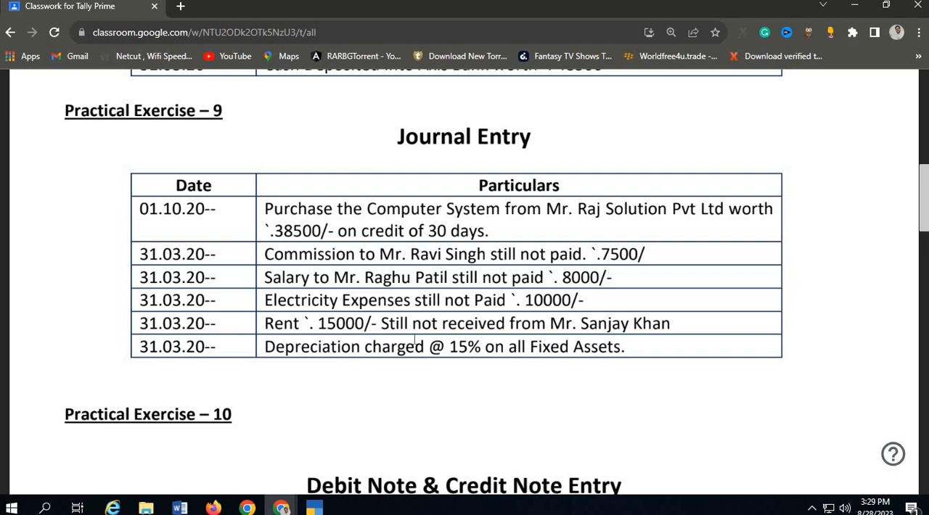
Switch to TallyPrime and leave the list of journal vouchers for the Gateway of Tally.
{"action": "left_click", "coordinate": [314, 508]}
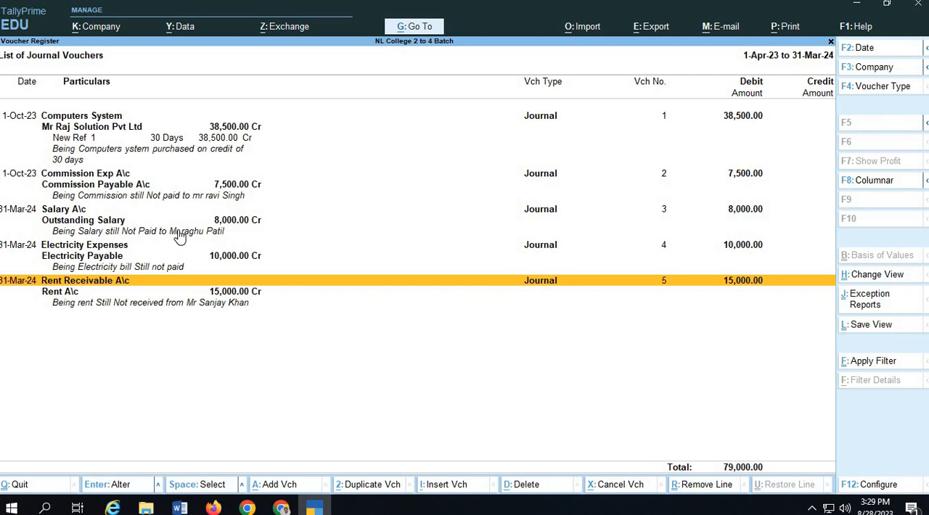
{"action": "key", "text": "ctrl"}
{"action": "key", "text": "Escape"}
{"action": "key", "text": "Escape"}
{"action": "key", "text": "Escape"}
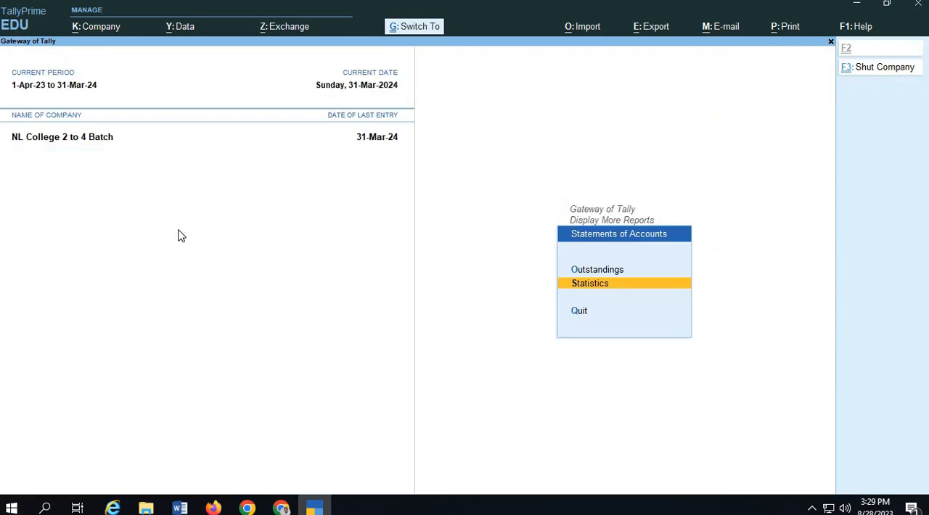
{"action": "key", "text": "Escape"}
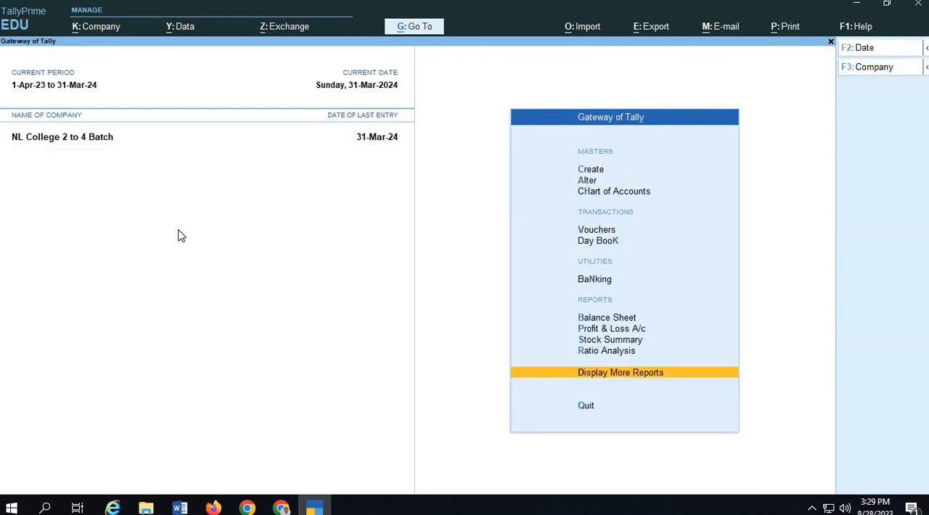
{"action": "key", "text": "Up"}
{"action": "key", "text": "Up"}
{"action": "key", "text": "Up"}
{"action": "key", "text": "Up"}
{"action": "key", "text": "Up"}
{"action": "key", "text": "Up"}
{"action": "key", "text": "Up"}
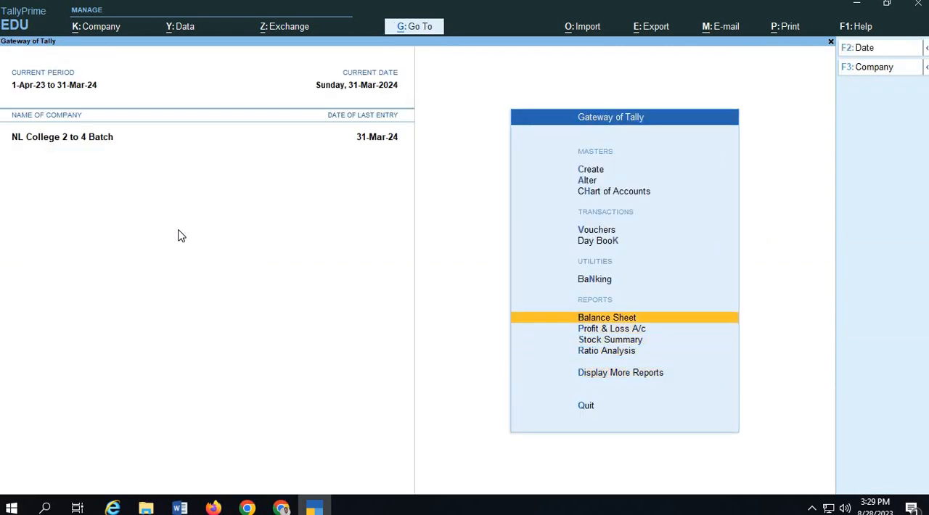
{"action": "key", "text": "Return"}
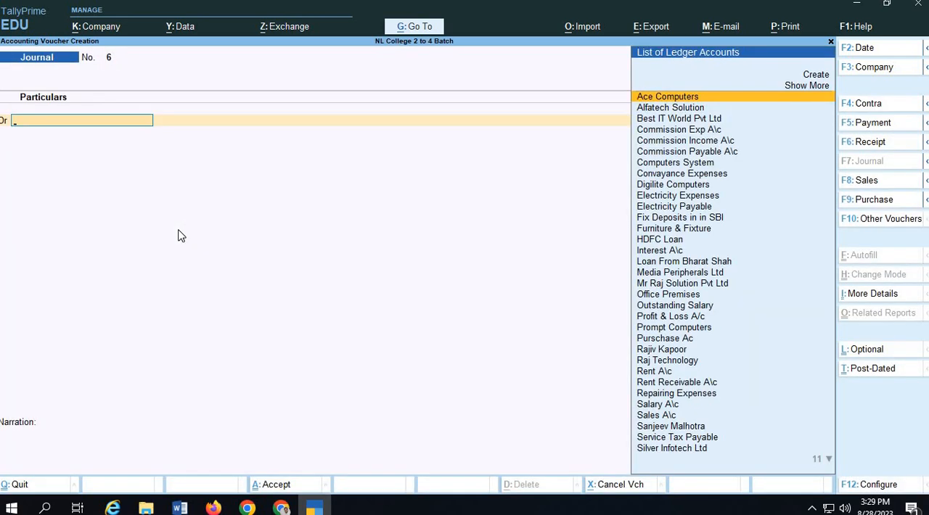
{"action": "key", "text": "Escape"}
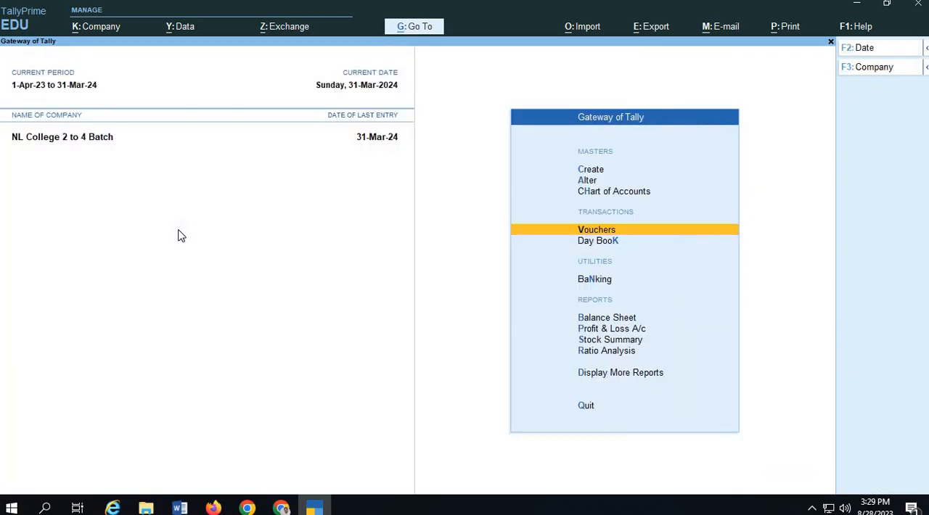
Open the Balance Sheet and expand it to the detailed view.
{"action": "key", "text": "Down"}
{"action": "key", "text": "Down"}
{"action": "key", "text": "Down"}
{"action": "key", "text": "Down"}
{"action": "key", "text": "Up"}
{"action": "key", "text": "Return"}
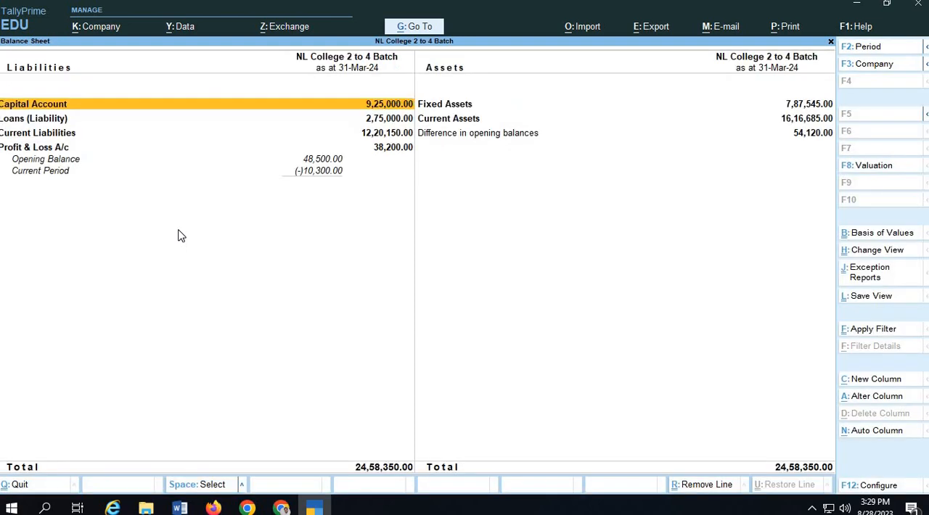
{"action": "key", "text": "alt+F5"}
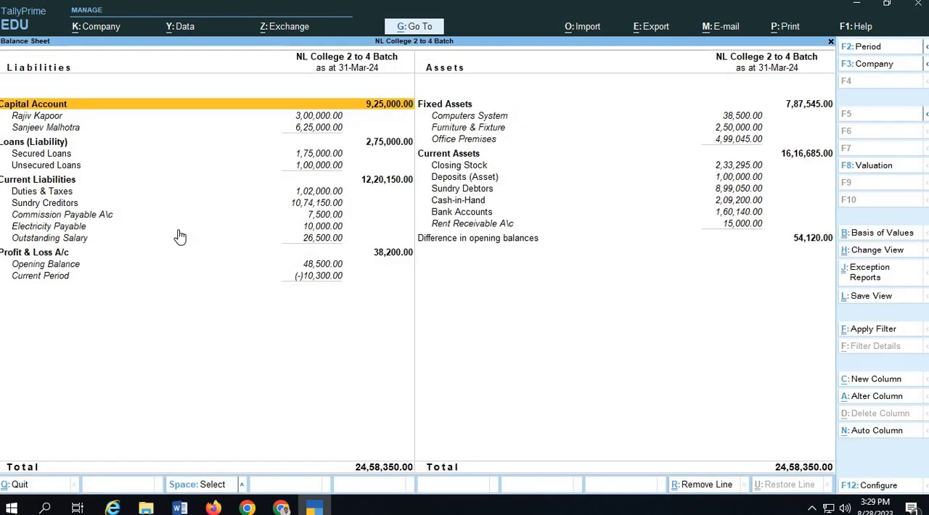
Open the group summary of Fixed Assets from the assets side of the Balance Sheet.
{"action": "key", "text": "Right"}
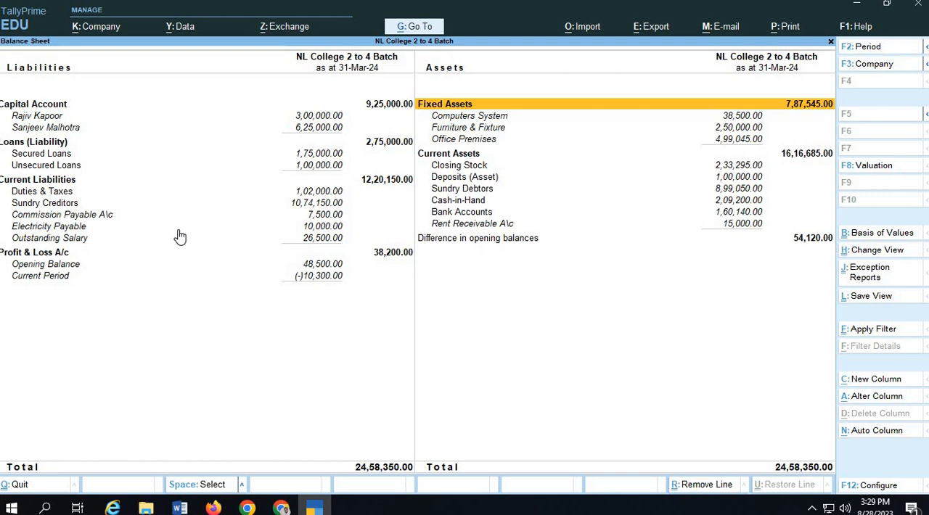
{"action": "key", "text": "Down"}
{"action": "key", "text": "Down"}
{"action": "key", "text": "Down"}
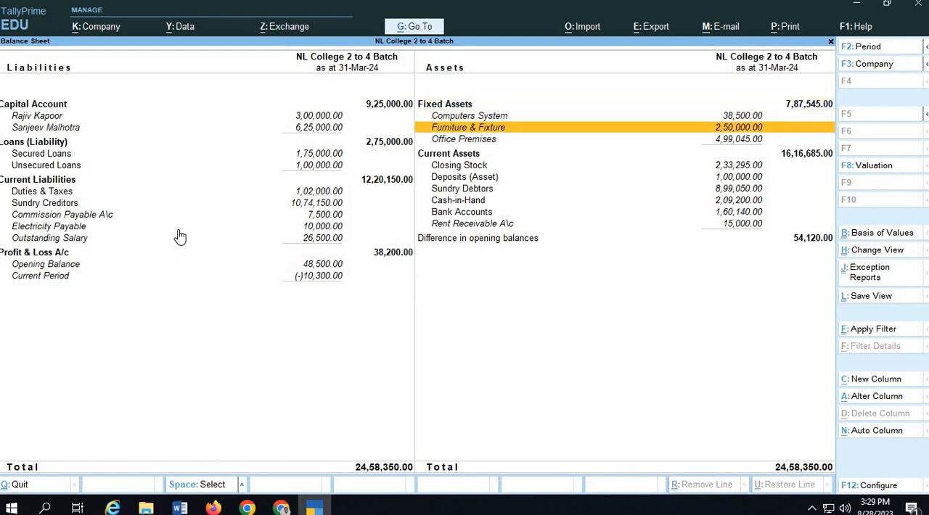
{"action": "key", "text": "Up"}
{"action": "key", "text": "Up"}
{"action": "key", "text": "Up"}
{"action": "key", "text": "ctrl"}
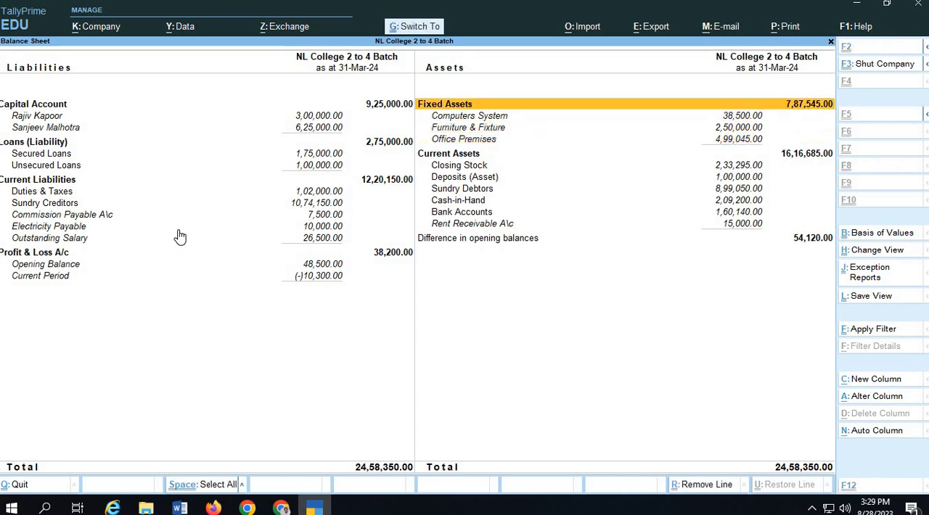
{"action": "key", "text": "Return"}
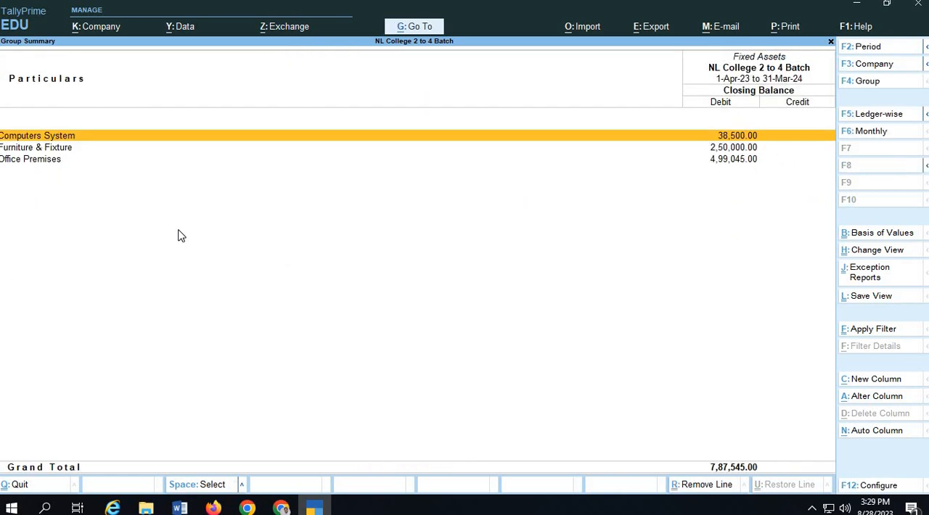
Calculate 15% depreciation on the Computers System value of 38500 in the built-in calculator.
{"action": "key", "text": "ctrl+n"}
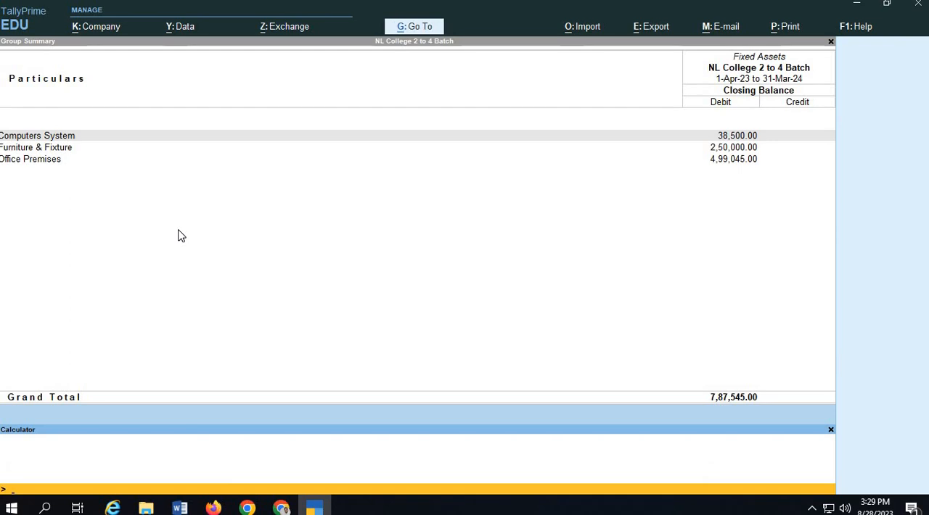
{"action": "type", "text": "38500"}
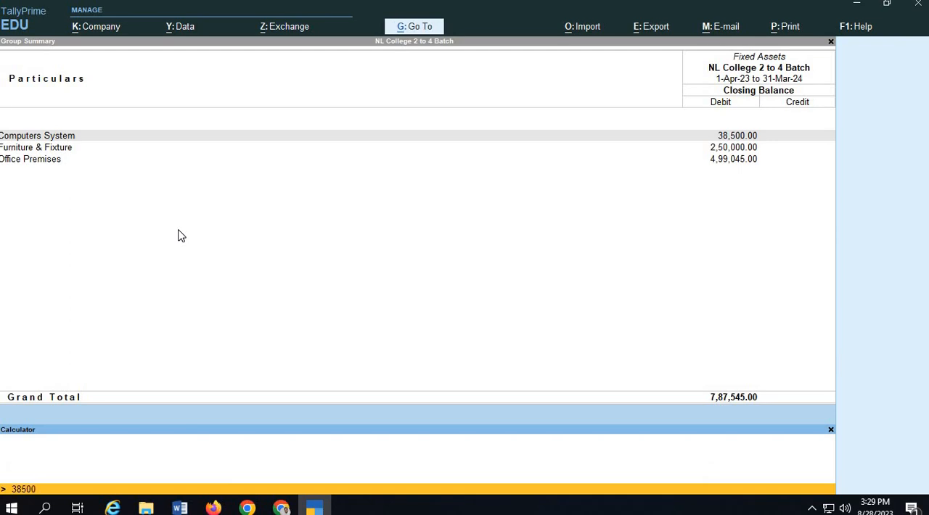
{"action": "type", "text": "*15%"}
{"action": "key", "text": "Return"}
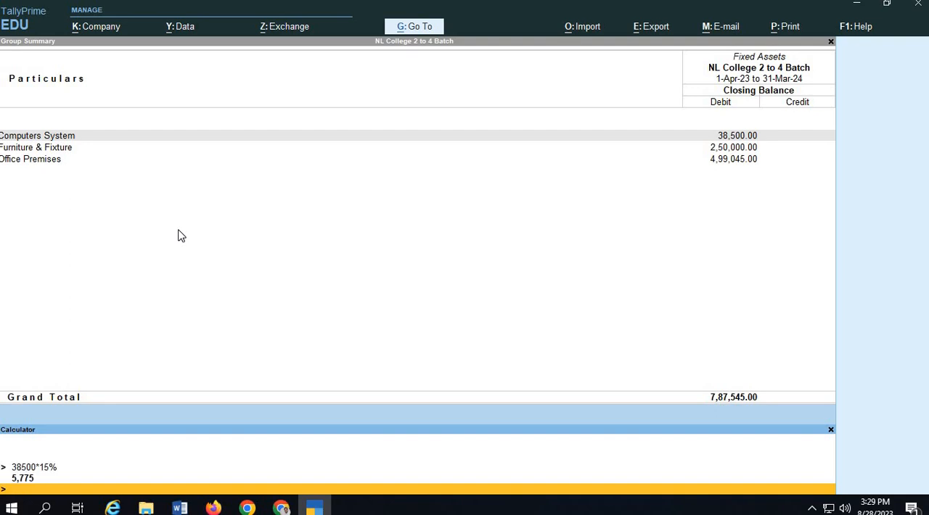
Calculate 15% depreciation on 250000 for Furniture & Fixture and on 499045 for Office Premises.
{"action": "type", "text": "250000*15%"}
{"action": "key", "text": "Return"}
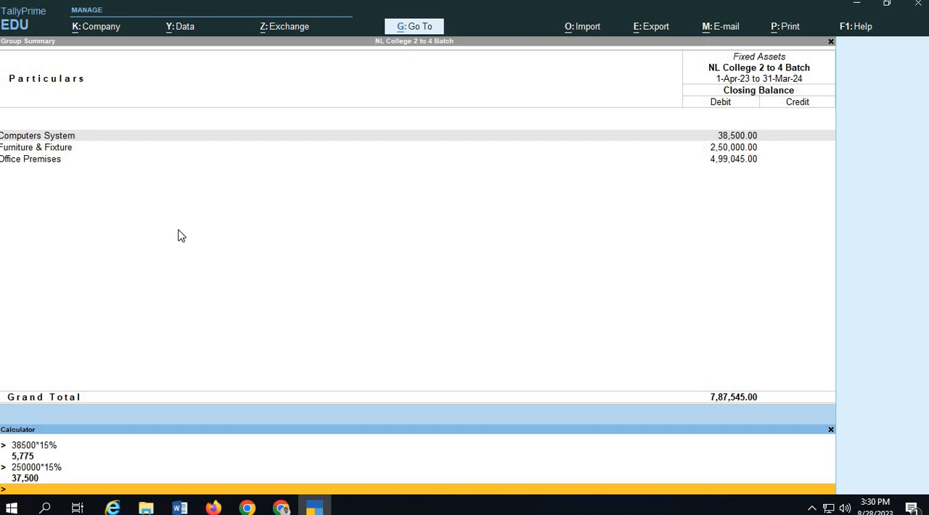
{"action": "type", "text": "499045*15%"}
{"action": "key", "text": "Return"}
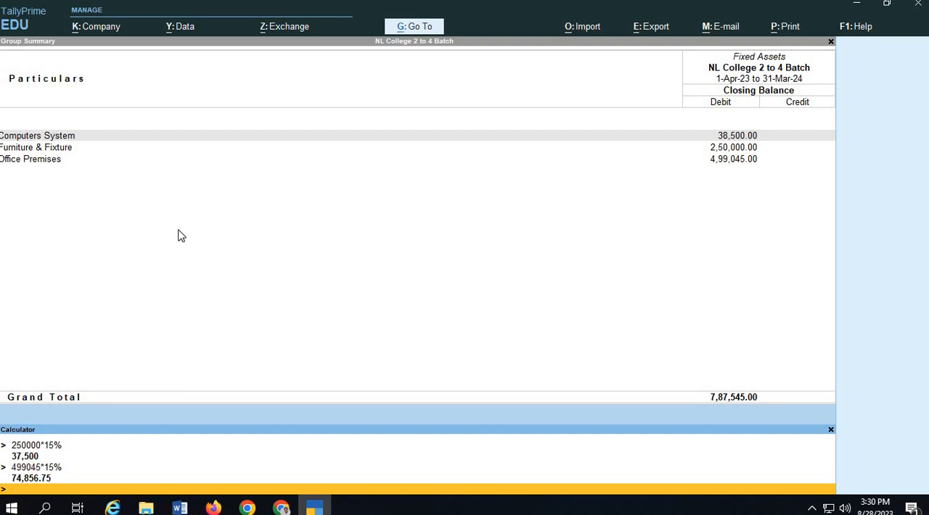
Add the three depreciation amounts 74856.75, 37500 and 5775 in the calculator.
{"action": "type", "text": "74856.75+37500+5775"}
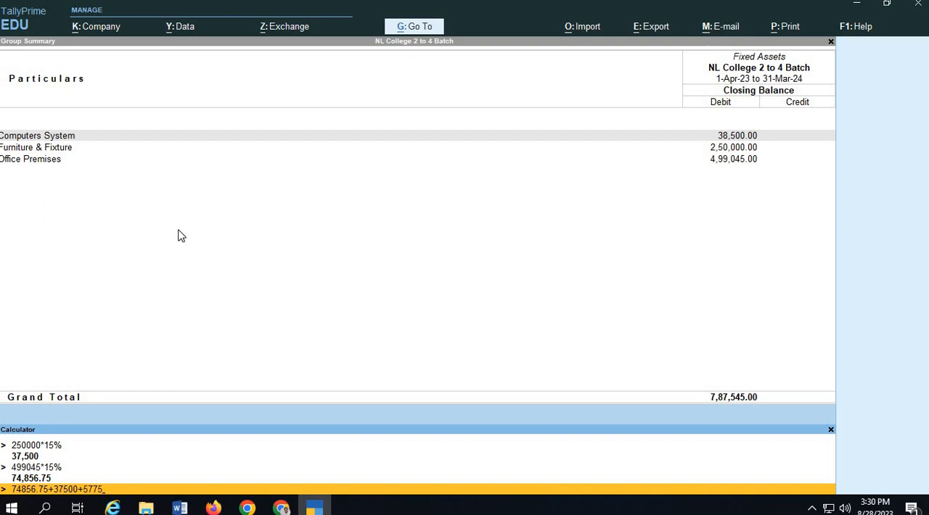
{"action": "key", "text": "Return"}
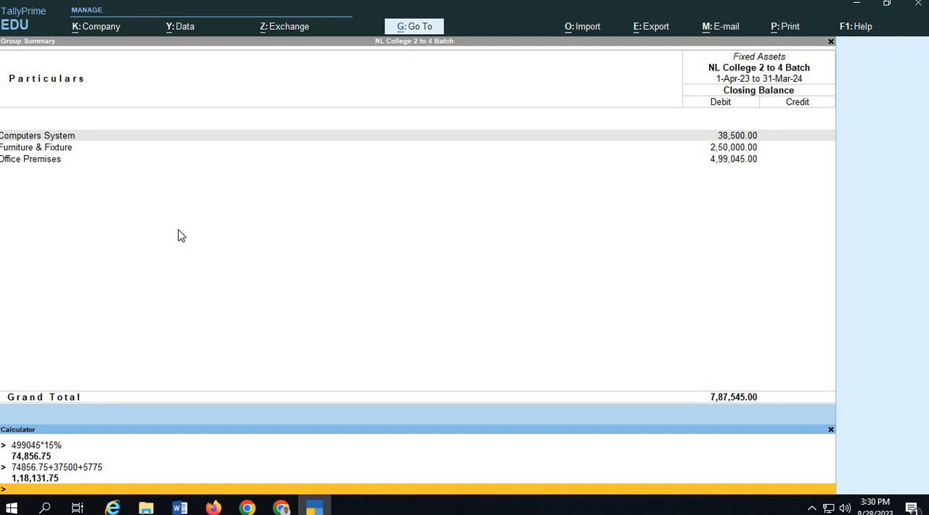
Return to the Gateway of Tally and open a new journal voucher dated 31.3.
{"action": "key", "text": "ctrl"}
{"action": "key", "text": "ctrl+n"}
{"action": "key", "text": "Escape"}
{"action": "key", "text": "Escape"}
{"action": "key", "text": "Up"}
{"action": "key", "text": "Up"}
{"action": "key", "text": "Up"}
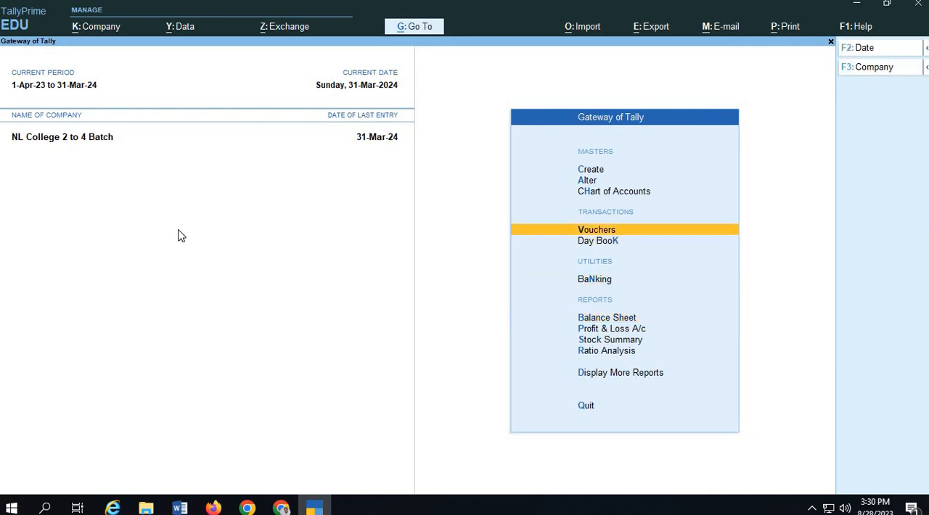
{"action": "key", "text": "Return"}
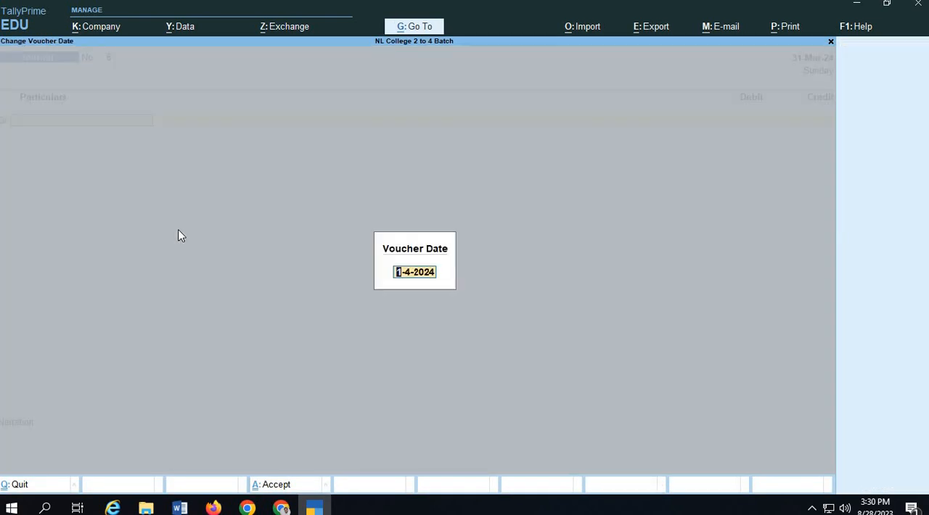
{"action": "type", "text": "31.3"}
{"action": "key", "text": "Return"}
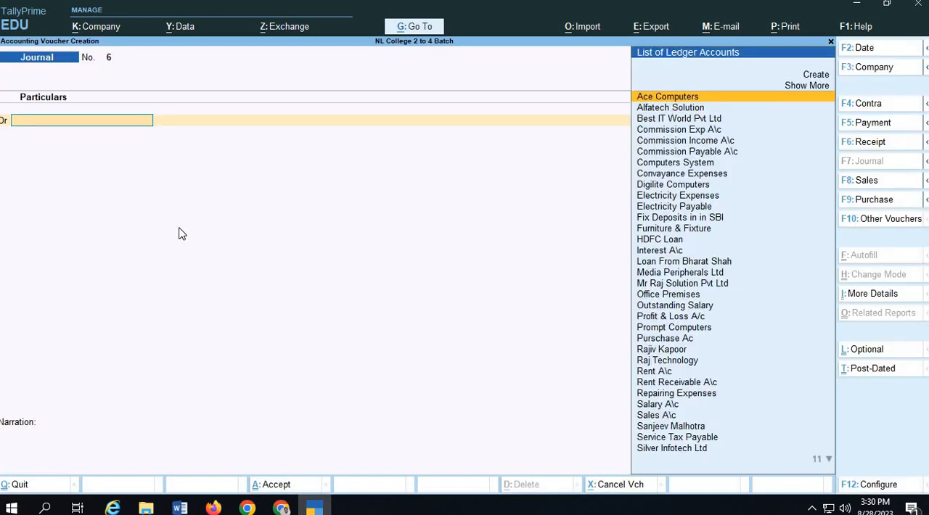
Create a Depreciation A\c ledger under Indirect Expenses as the voucher's debit account.
{"action": "key", "text": "alt+c"}
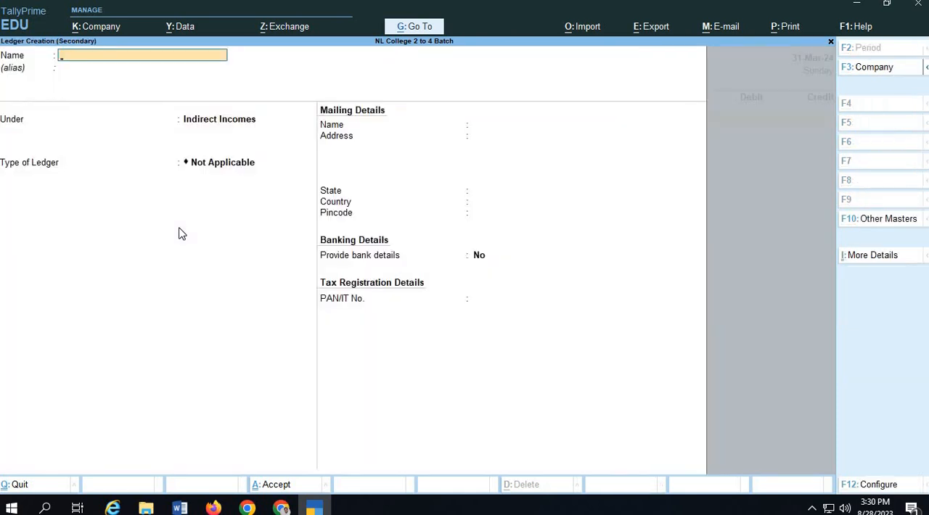
{"action": "type", "text": "Depreciation A\\c"}
{"action": "key", "text": "Return"}
{"action": "type", "text": "Ind"}
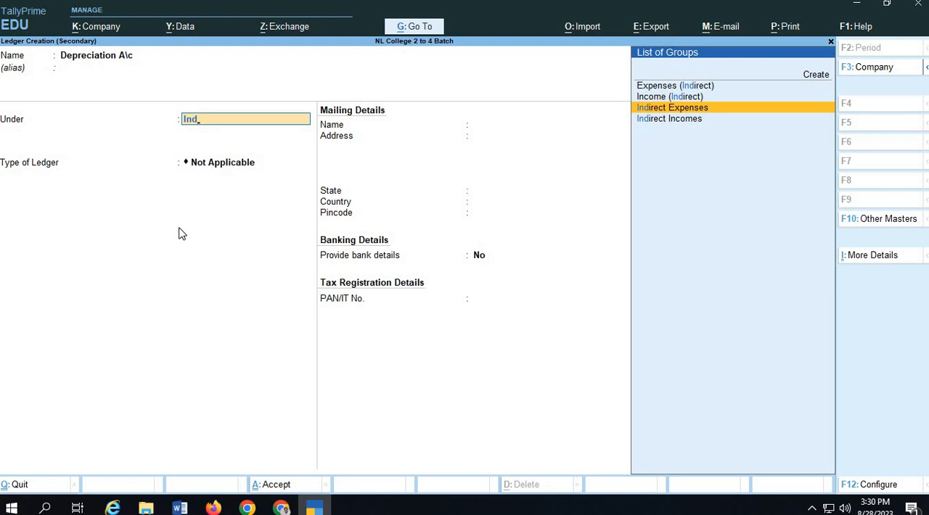
{"action": "key", "text": "Return"}
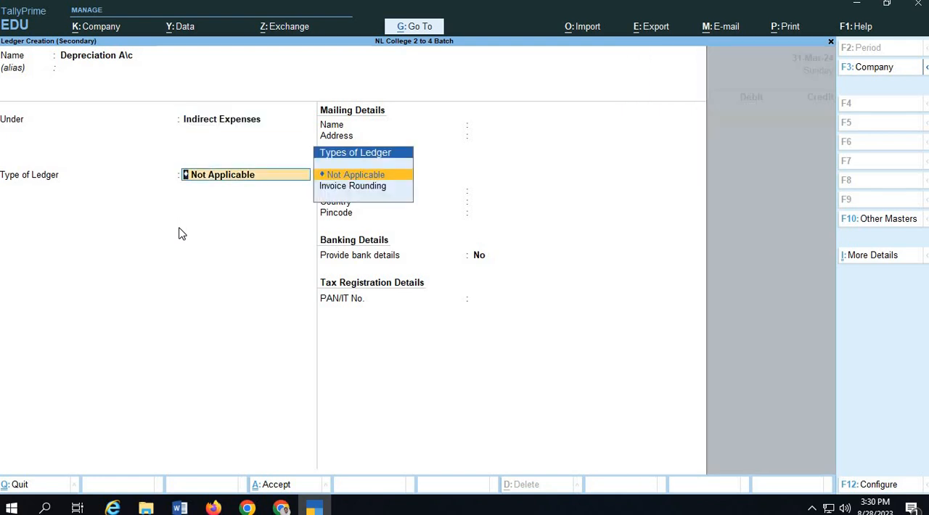
{"action": "key", "text": "Return"}
{"action": "key", "text": "Return"}
{"action": "key", "text": "Return"}
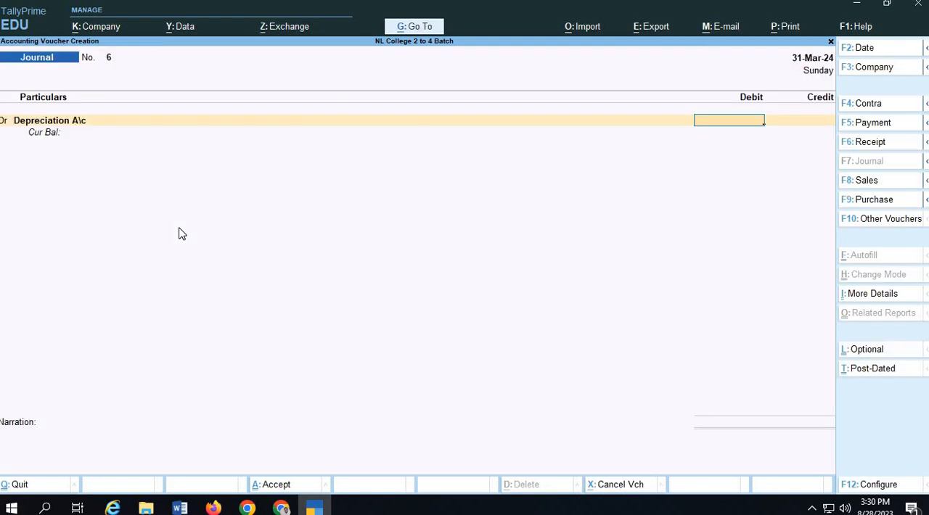
Fill the Depreciation A\c debit amount with the calculator total of 1,18,131.75.
{"action": "type", "text": "1"}
{"action": "key", "text": "BackSpace"}
{"action": "key", "text": "ctrl+n"}
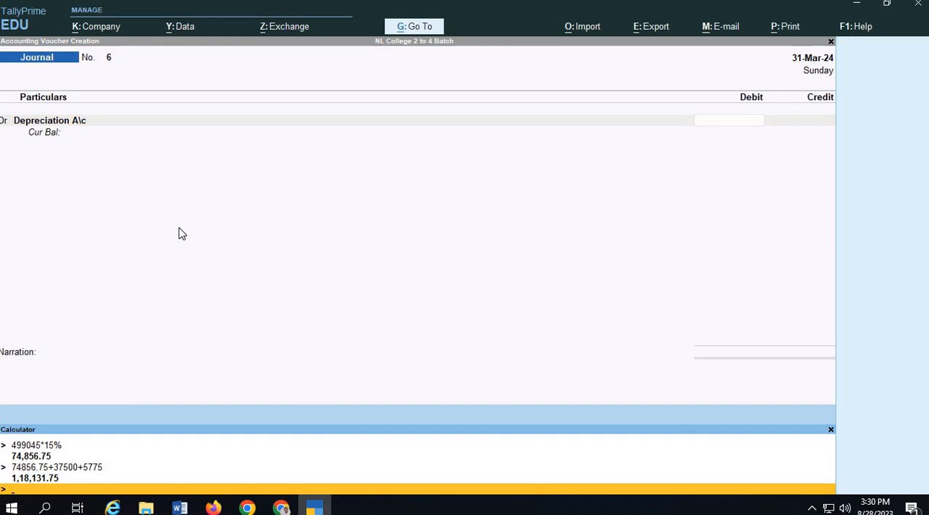
{"action": "key", "text": "Up"}
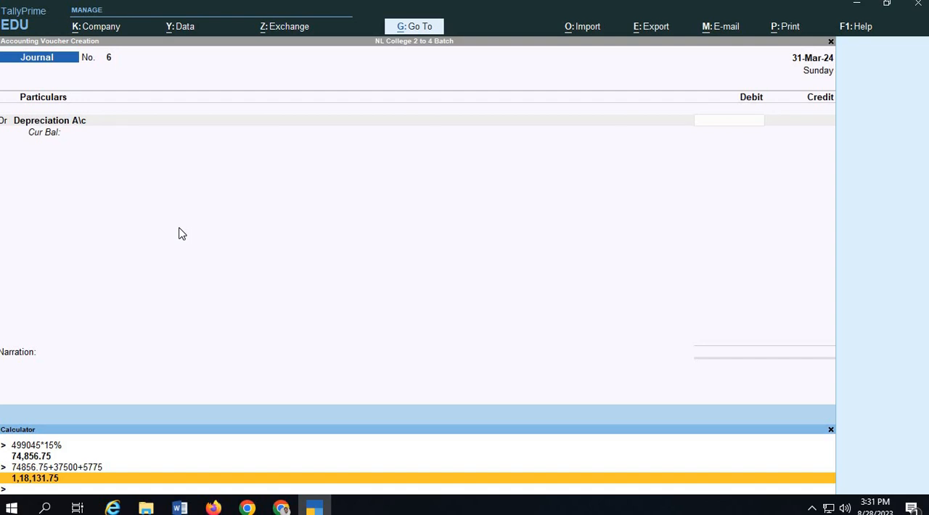
{"action": "key", "text": "Return"}
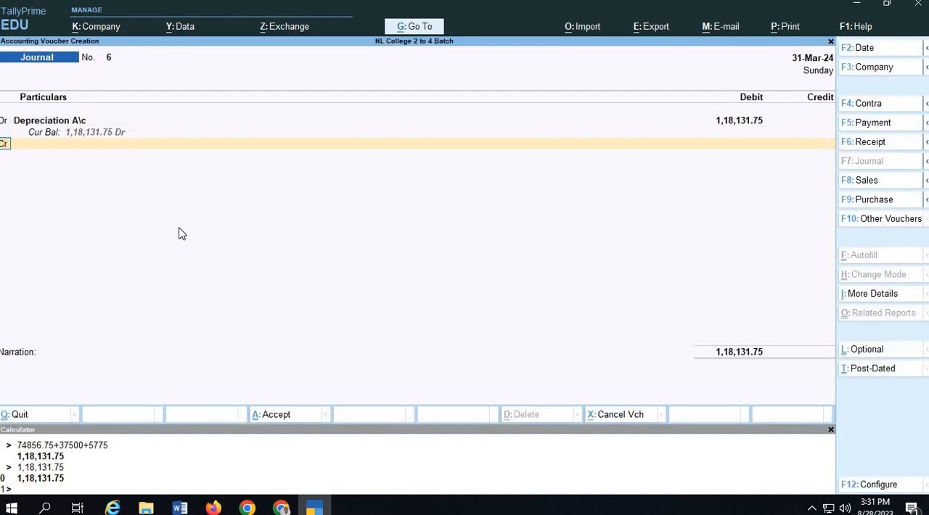
Credit the Computers System ledger with 5775 in the journal voucher.
{"action": "key", "text": "Return"}
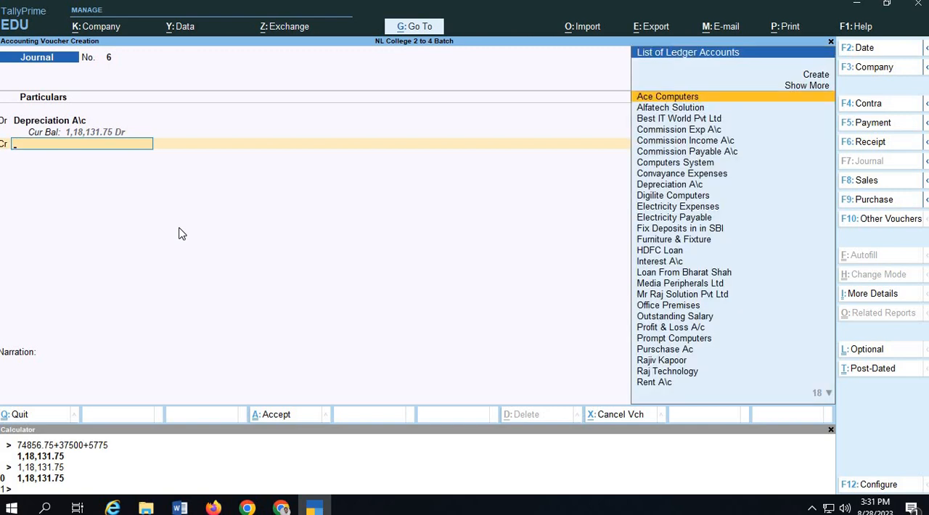
{"action": "type", "text": "Com"}
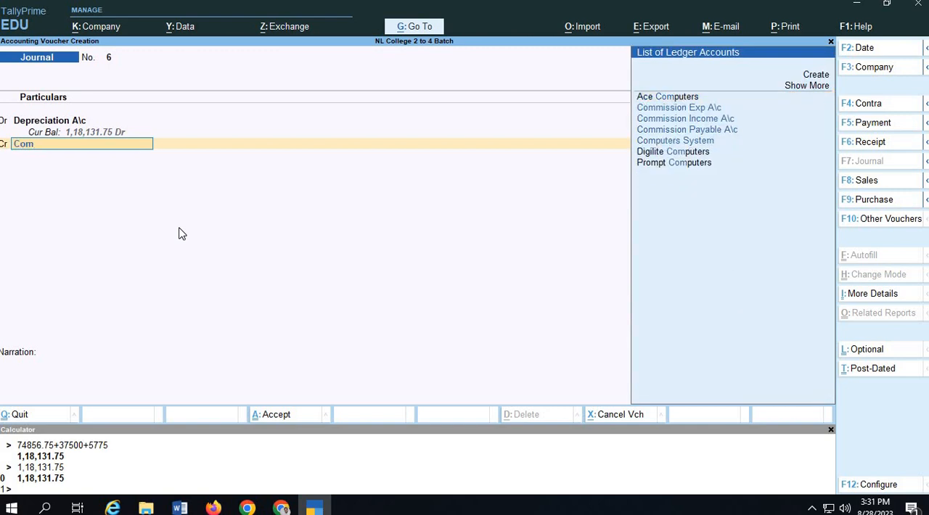
{"action": "key", "text": "Down"}
{"action": "key", "text": "Down"}
{"action": "key", "text": "Down"}
{"action": "key", "text": "Down"}
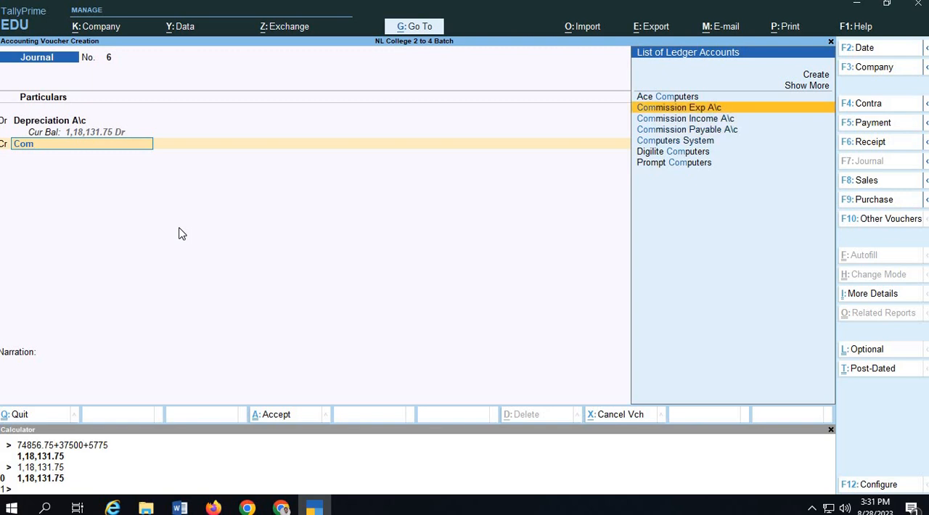
{"action": "key", "text": "Return"}
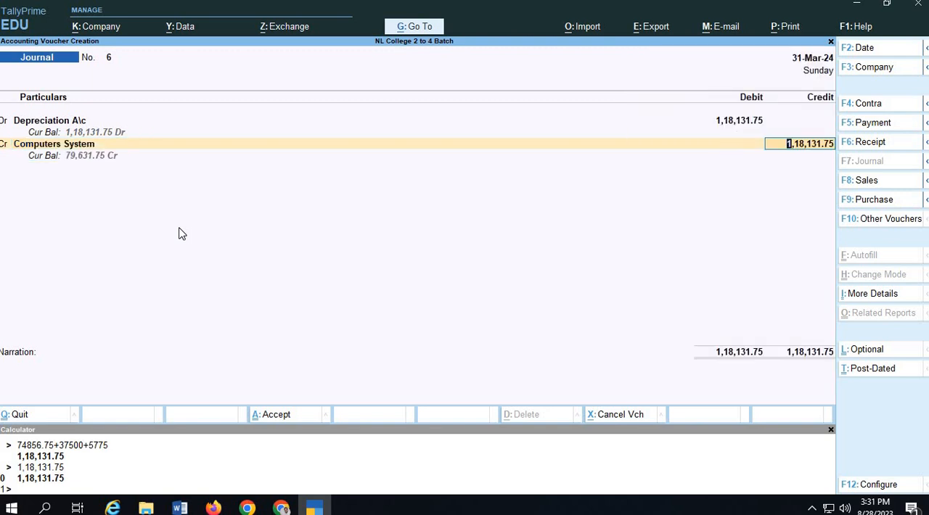
{"action": "type", "text": "5775"}
{"action": "key", "text": "Return"}
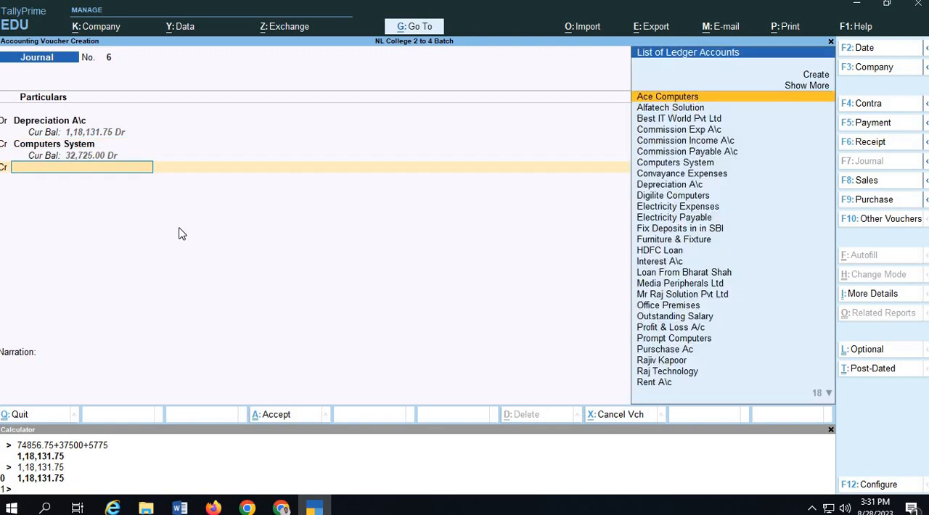
Credit the Furniture & Fixture ledger with 37500 and the Office Premises ledger with the balancing 74,856.75.
{"action": "type", "text": "Fur"}
{"action": "key", "text": "Return"}
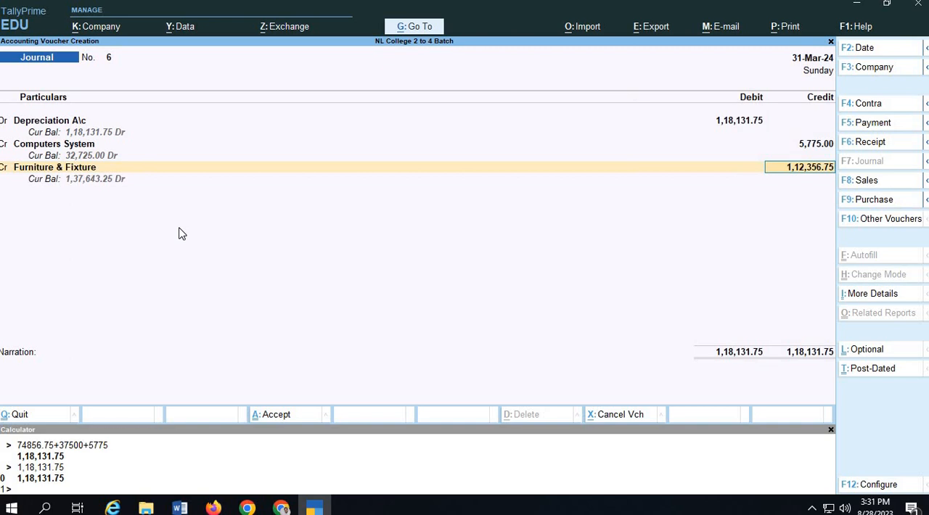
{"action": "type", "text": "37500"}
{"action": "key", "text": "Return"}
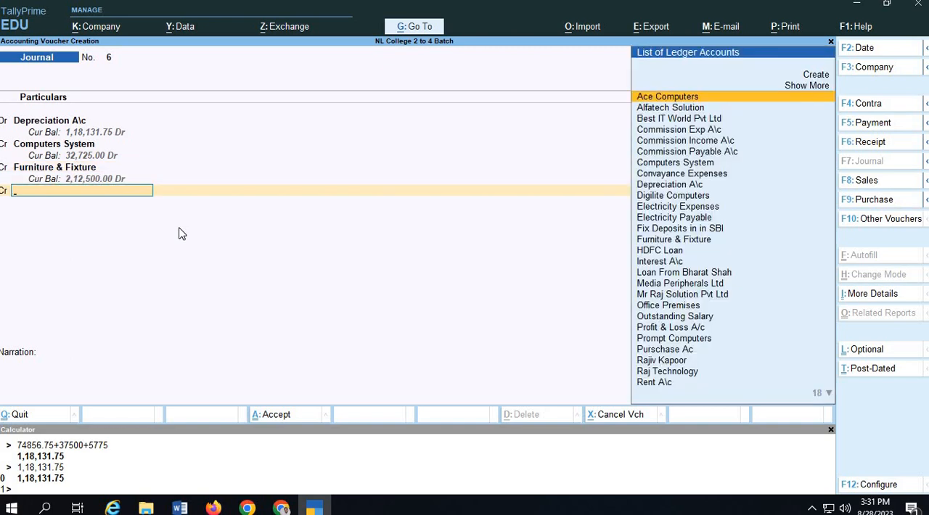
{"action": "type", "text": "off"}
{"action": "key", "text": "Return"}
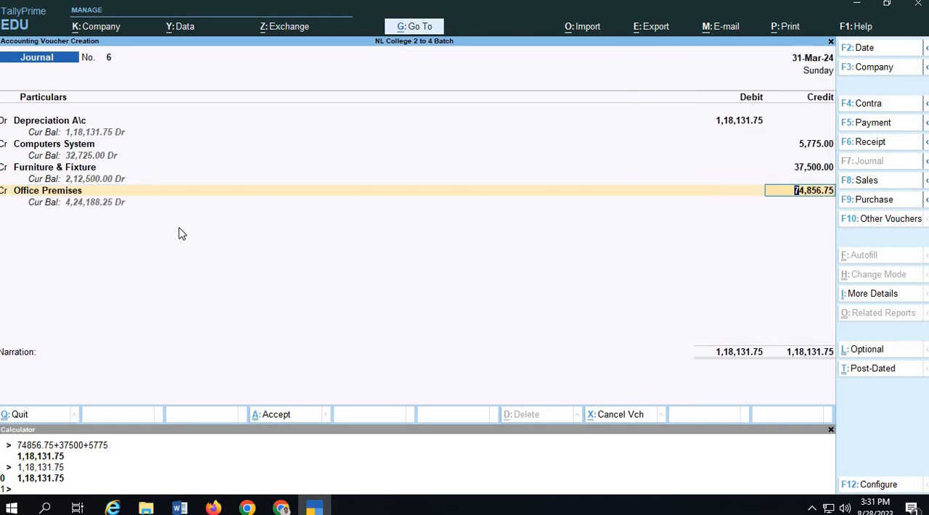
{"action": "key", "text": "Return"}
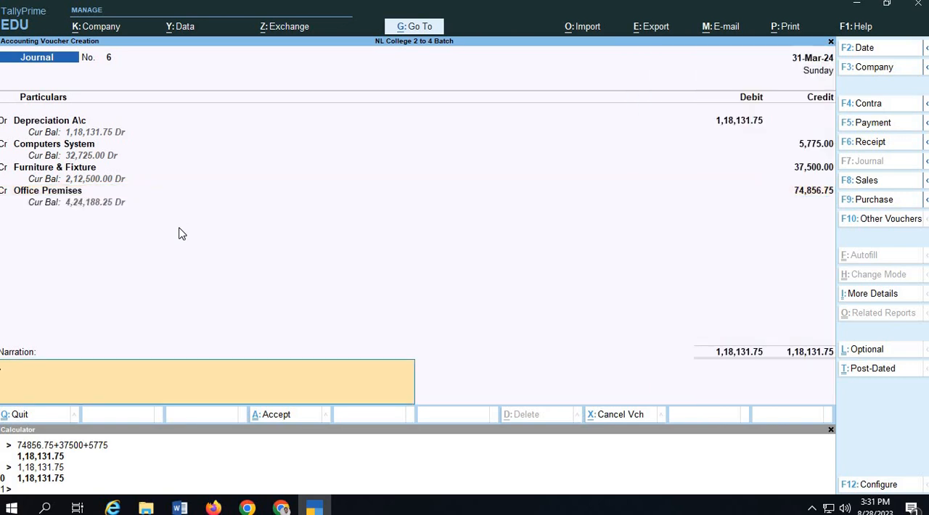
Enter the narration "Being Goods Depreciation at the end of the Years @ 15% on all Fixed assets" and save the journal voucher.
{"action": "type", "text": "Being Goods Depreciati"}
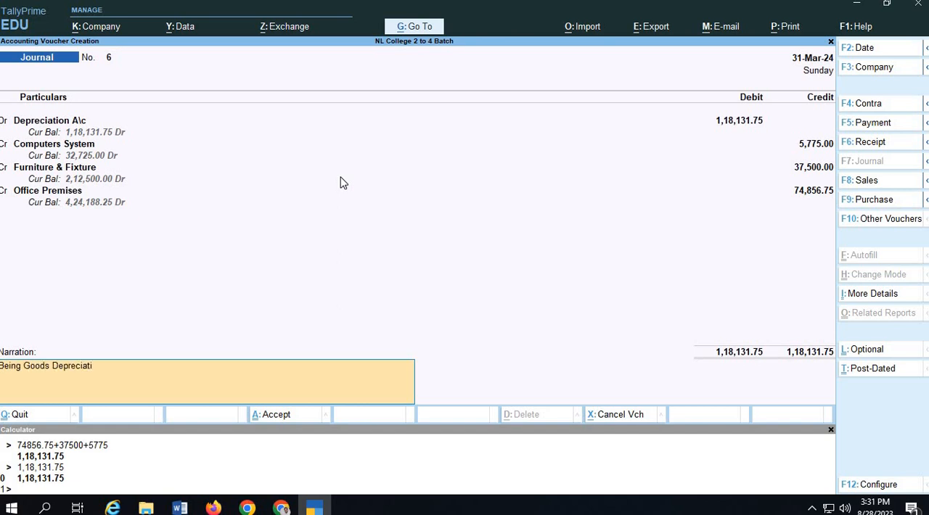
{"action": "type", "text": "on at the end of the Years"}
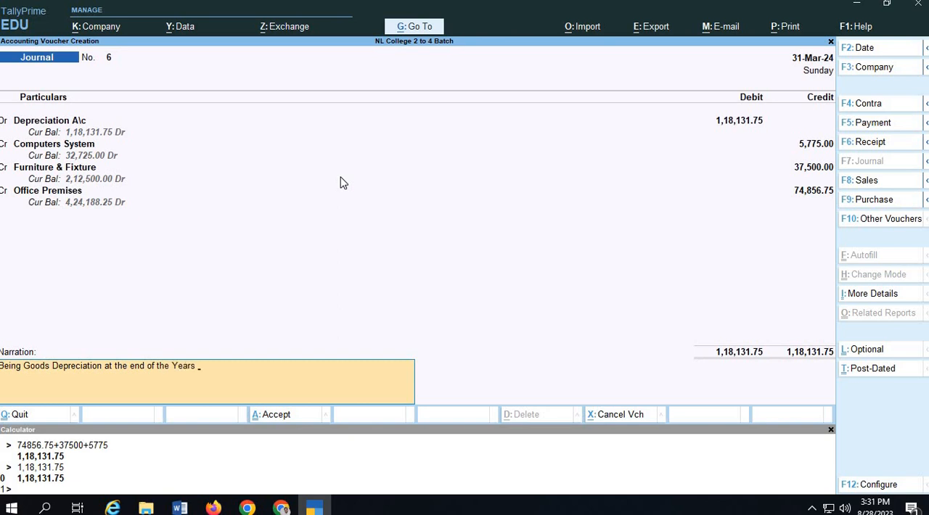
{"action": "type", "text": " @ 15% on all Fixed assets"}
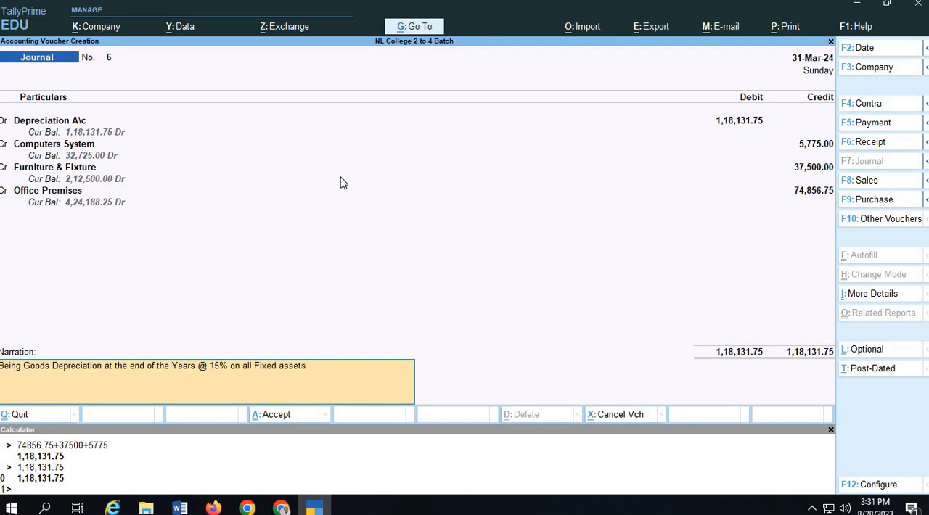
{"action": "key", "text": "Return"}
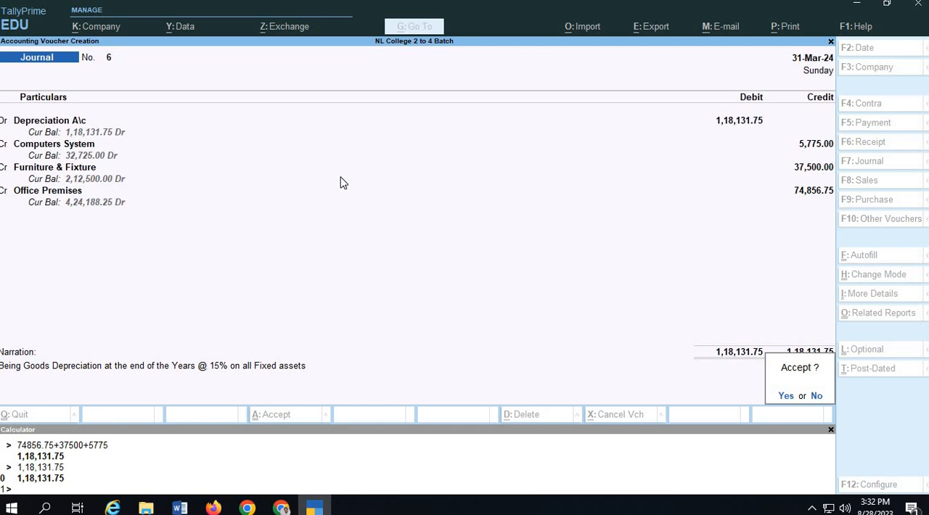
{"action": "key", "text": "Return"}
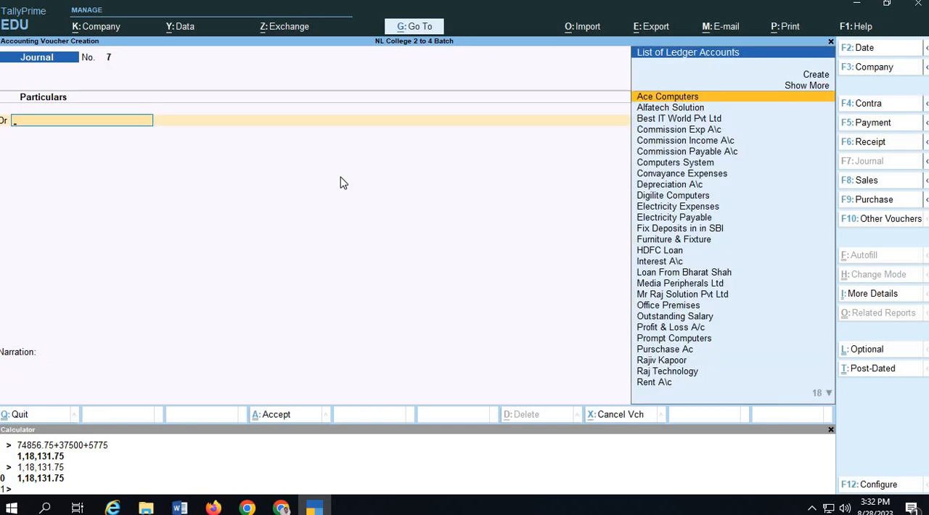
Leave voucher entry and open the Balance Sheet in its detailed view.
{"action": "key", "text": "ctrl"}
{"action": "key", "text": "ctrl+q"}
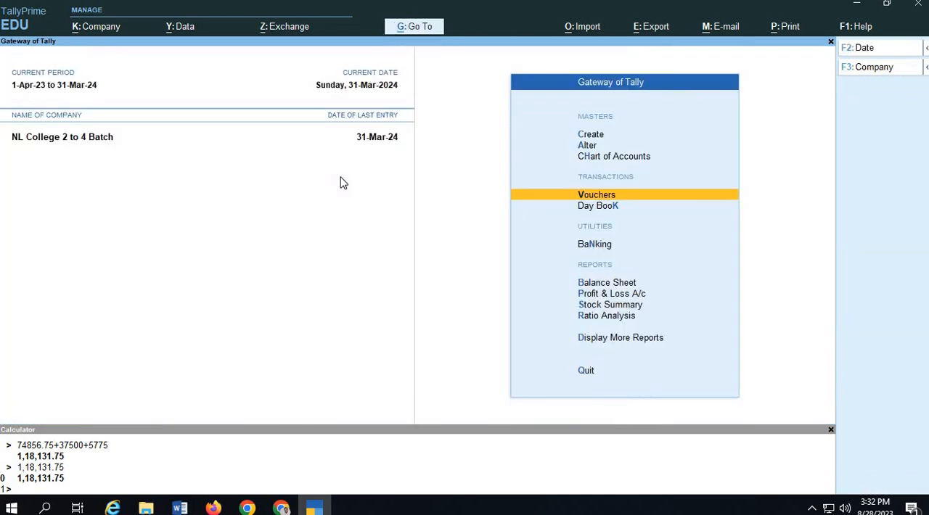
{"action": "key", "text": "Down"}
{"action": "key", "text": "Down"}
{"action": "key", "text": "Down"}
{"action": "key", "text": "Return"}
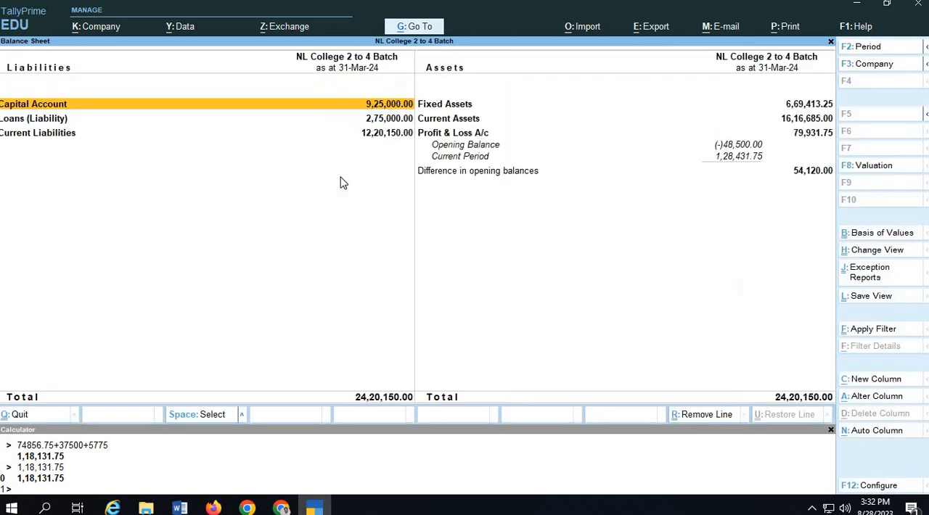
{"action": "key", "text": "alt+F5"}
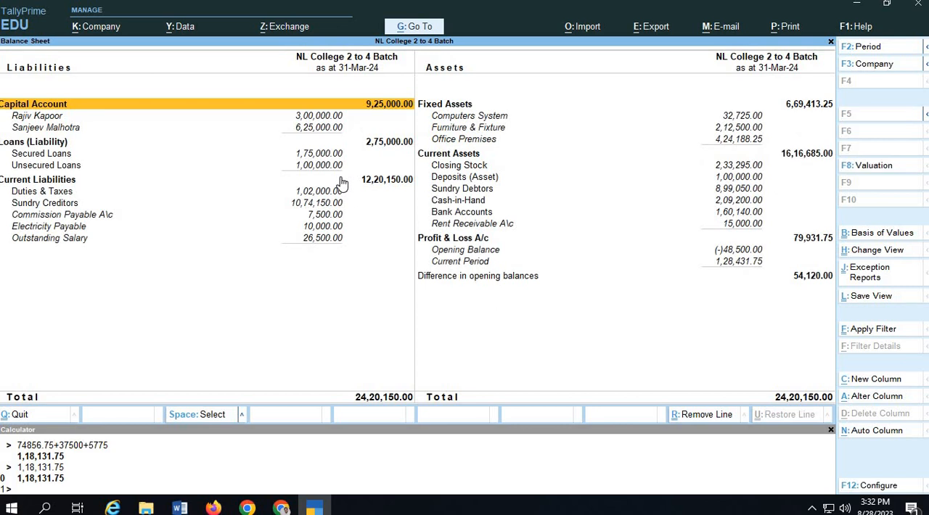
Examine the payable ledgers under Current Liabilities, including Commission Payable A\c, Electricity Payable and Outstanding Salary.
{"action": "key", "text": "Down"}
{"action": "key", "text": "Down"}
{"action": "key", "text": "Down"}
{"action": "key", "text": "Down"}
{"action": "key", "text": "Down"}
{"action": "key", "text": "Down"}
{"action": "key", "text": "Down"}
{"action": "key", "text": "Down"}
{"action": "key", "text": "Down"}
{"action": "key", "text": "Down"}
{"action": "key", "text": "Up"}
{"action": "key", "text": "Up"}
{"action": "key", "text": "Up"}
{"action": "key", "text": "Up"}
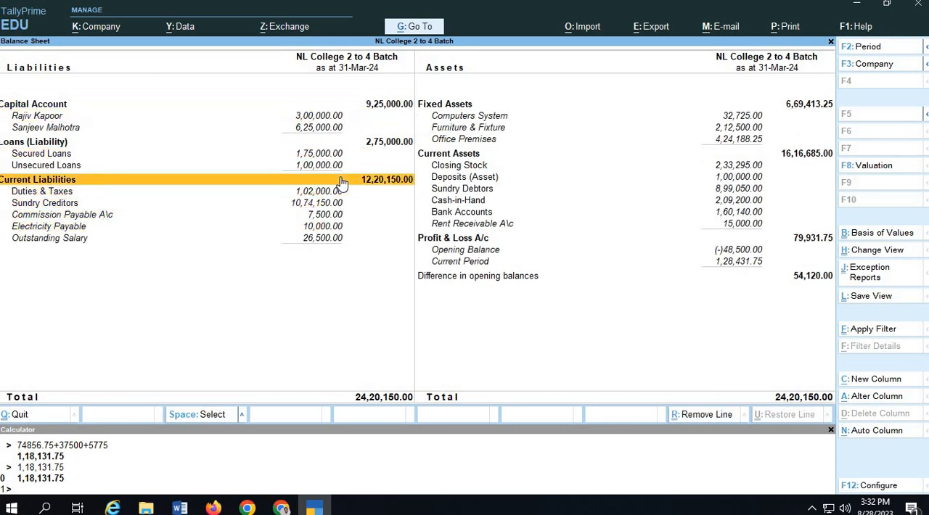
{"action": "key", "text": "Down"}
{"action": "key", "text": "Down"}
{"action": "key", "text": "Down"}
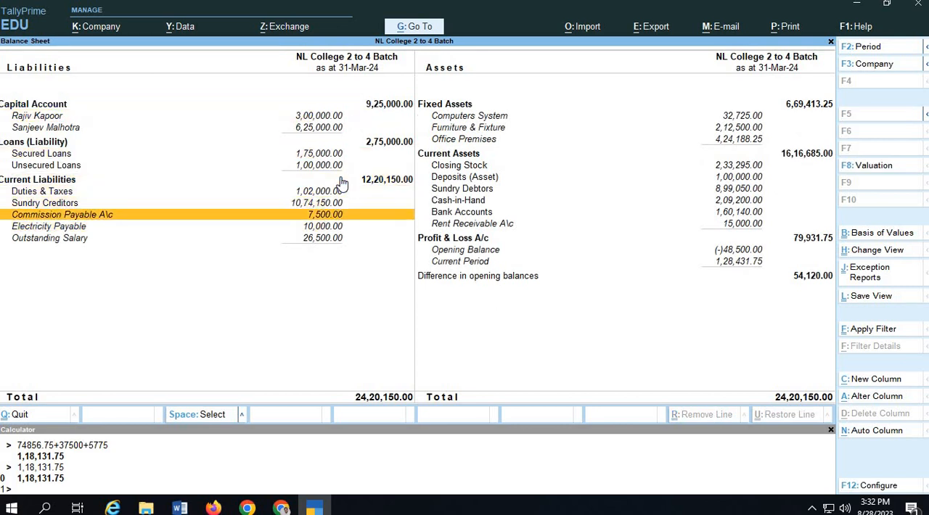
{"action": "key", "text": "Down"}
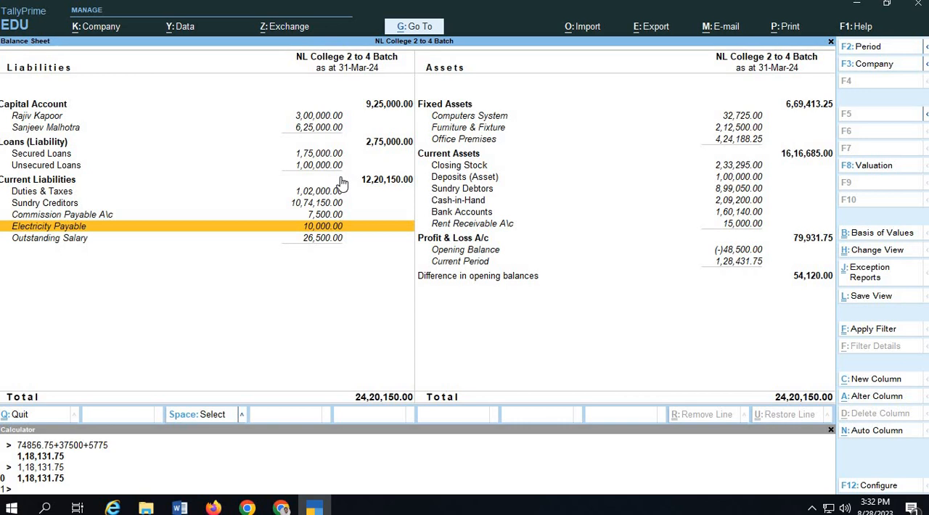
{"action": "key", "text": "Down"}
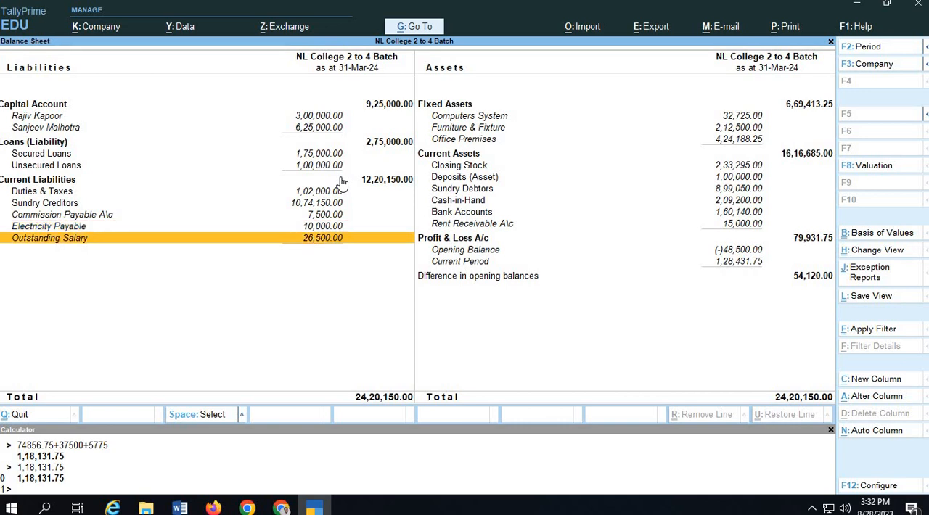
Examine the assets side of the Balance Sheet, down to Rent Receivable A\c under Current Assets.
{"action": "key", "text": "Right"}
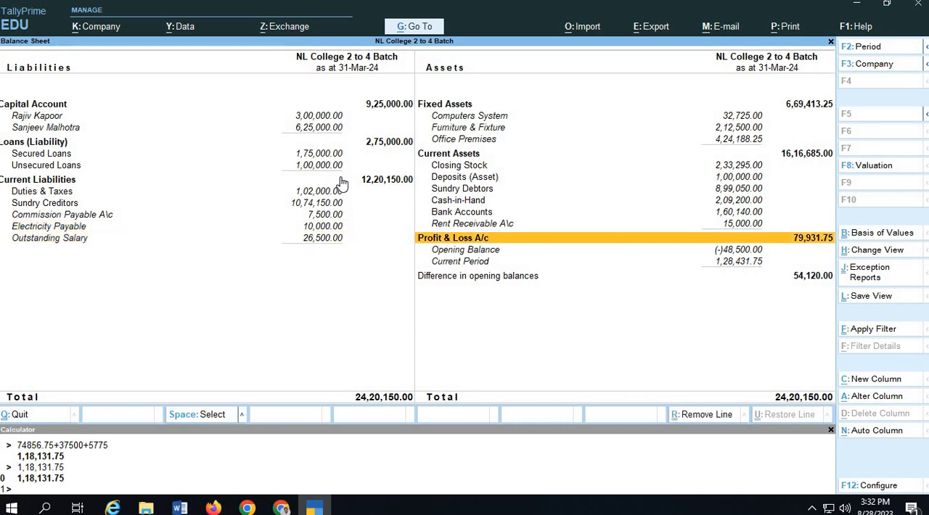
{"action": "key", "text": "Up"}
{"action": "key", "text": "Up"}
{"action": "key", "text": "Up"}
{"action": "key", "text": "Up"}
{"action": "key", "text": "Up"}
{"action": "key", "text": "Down"}
{"action": "key", "text": "Down"}
{"action": "key", "text": "Down"}
{"action": "key", "text": "Down"}
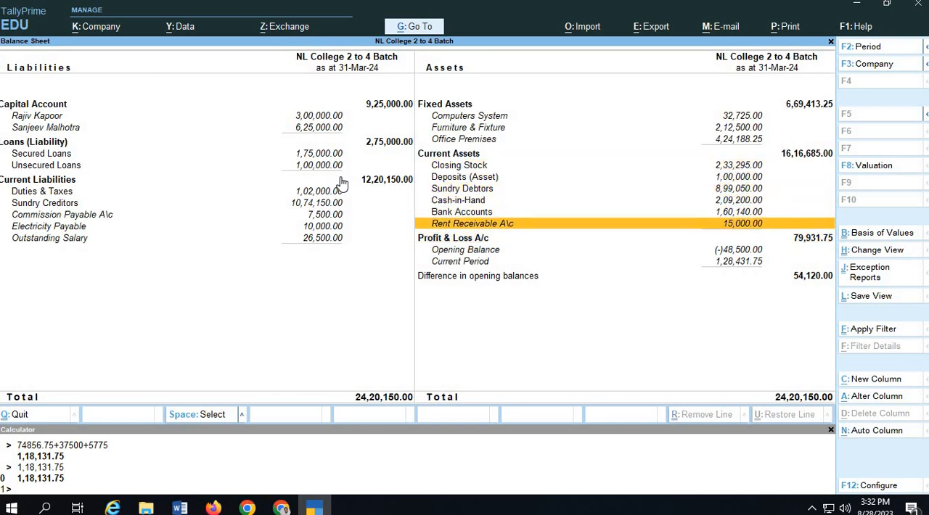
Open the Profit & Loss A/c from the Balance Sheet in detailed view and locate the Indirect Expenses and Indirect Incomes groups.
{"action": "key", "text": "Down"}
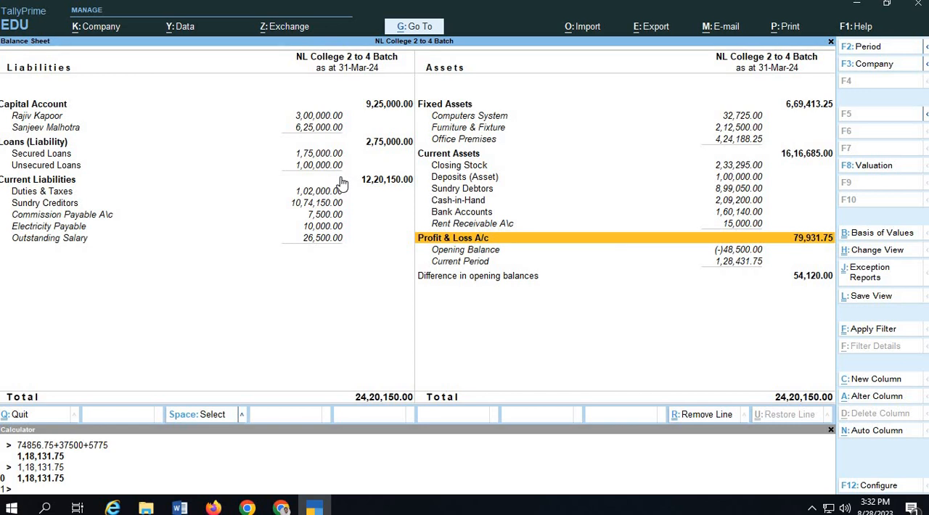
{"action": "key", "text": "Return"}
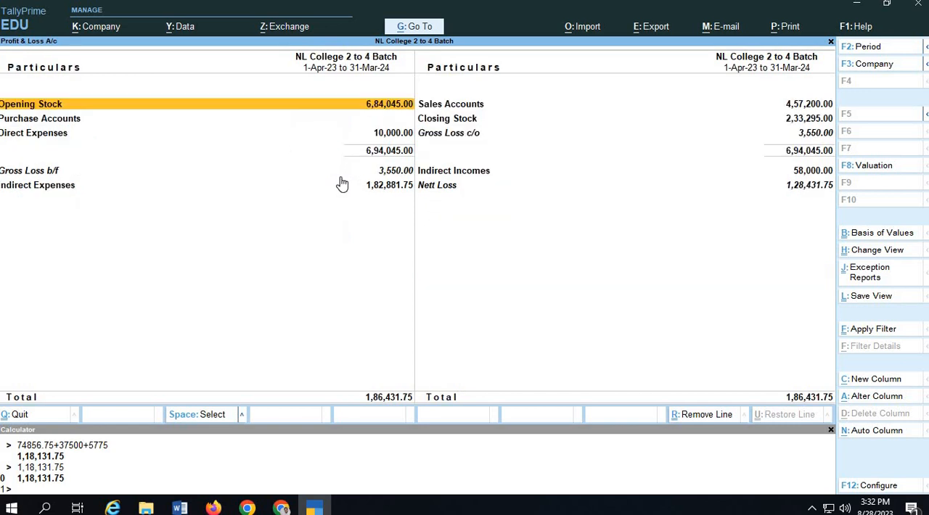
{"action": "key", "text": "alt+F5"}
{"action": "key", "text": "Down"}
{"action": "key", "text": "Down"}
{"action": "key", "text": "Down"}
{"action": "key", "text": "Down"}
{"action": "key", "text": "Down"}
{"action": "key", "text": "Down"}
{"action": "key", "text": "Down"}
{"action": "key", "text": "Down"}
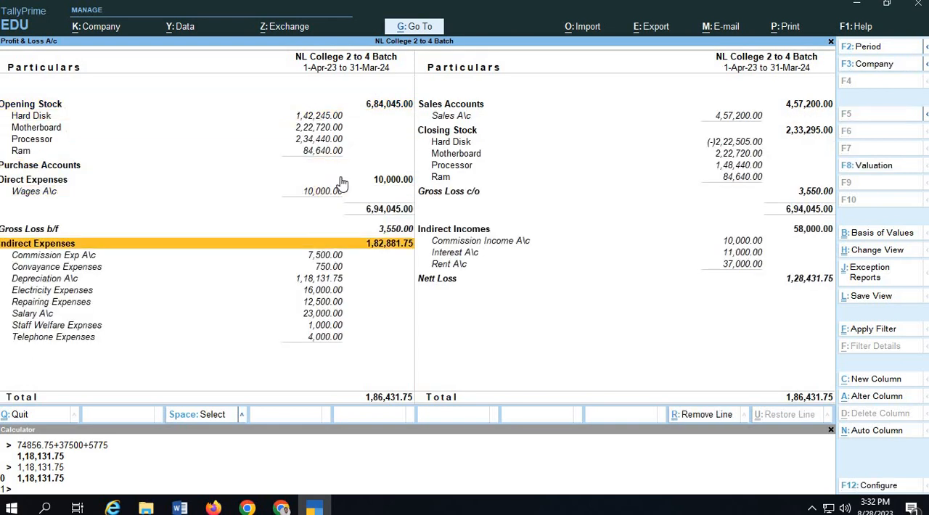
{"action": "key", "text": "Right"}
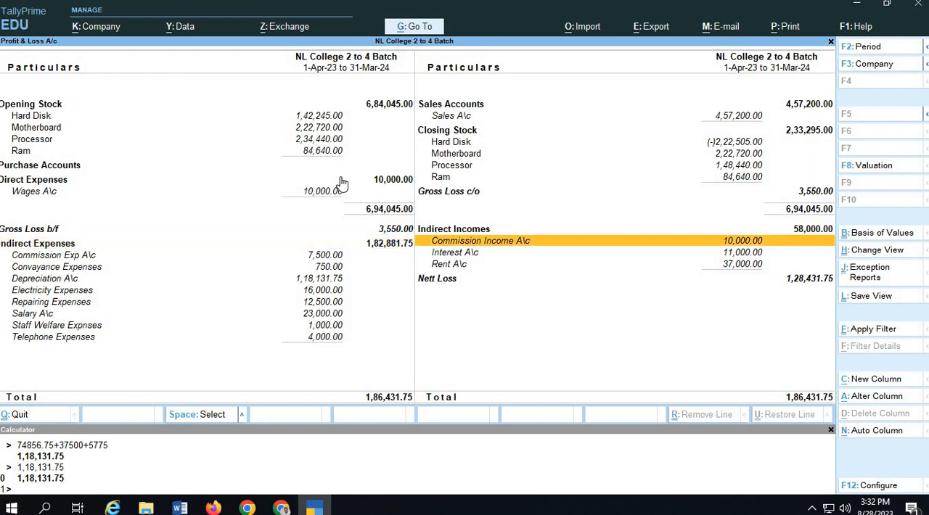
{"action": "key", "text": "Up"}
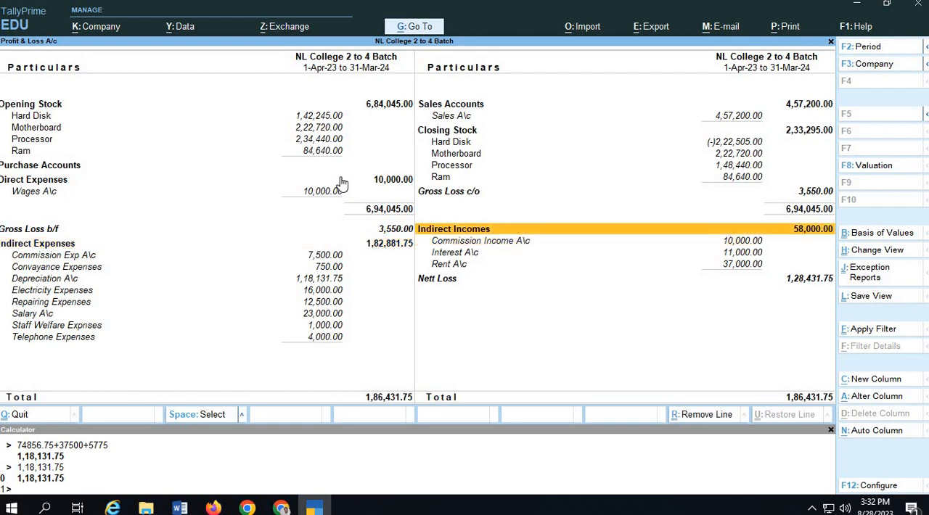
Examine the ledgers under Indirect Expenses, including Depreciation A\c, from Commission Exp A\c down to Telephone Expenses.
{"action": "key", "text": "Left"}
{"action": "key", "text": "Down"}
{"action": "key", "text": "Down"}
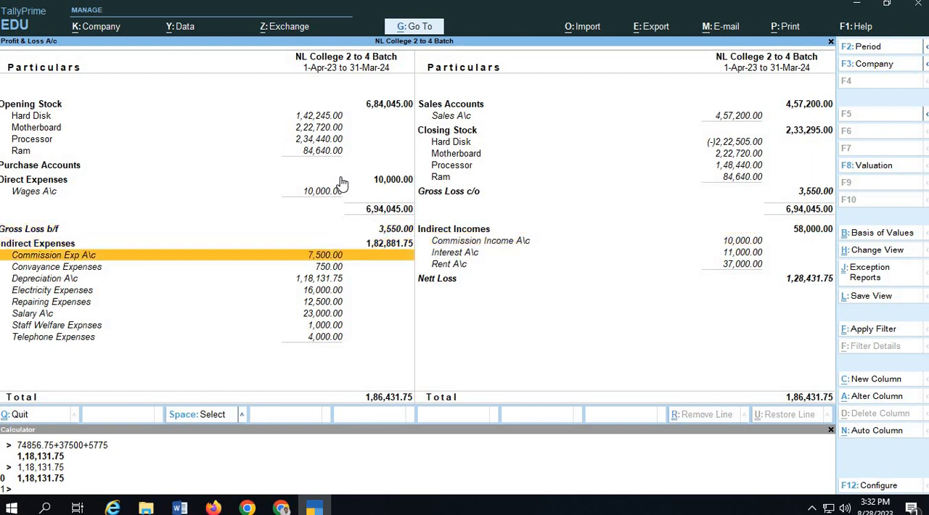
{"action": "key", "text": "Down"}
{"action": "key", "text": "Down"}
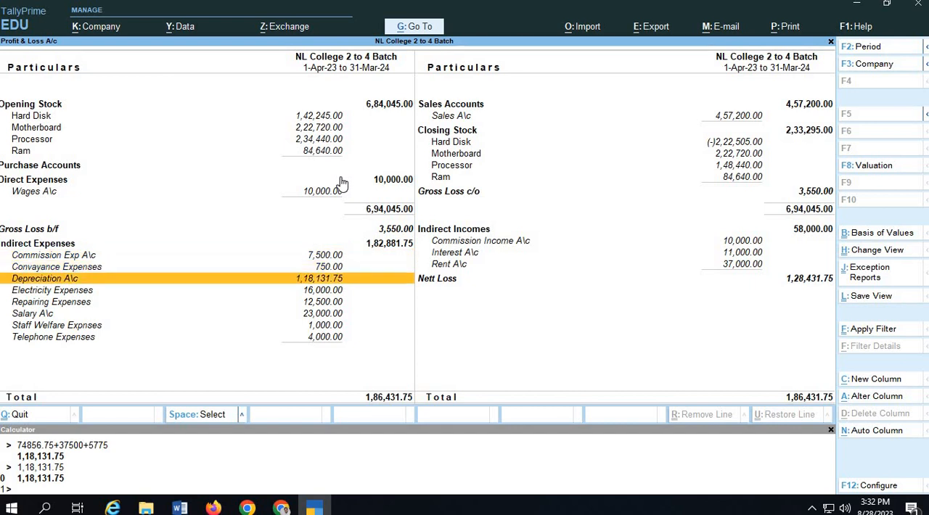
{"action": "key", "text": "Down"}
{"action": "key", "text": "Down"}
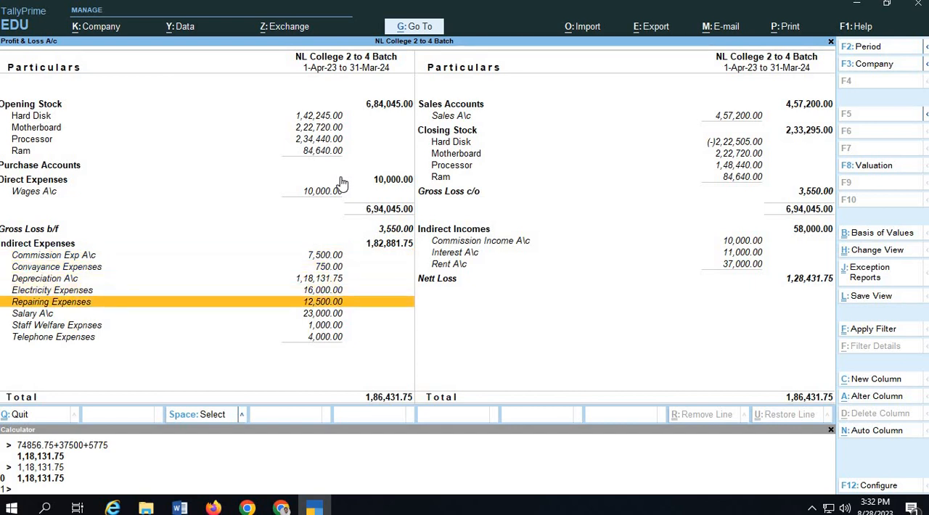
{"action": "key", "text": "Down"}
{"action": "key", "text": "Down"}
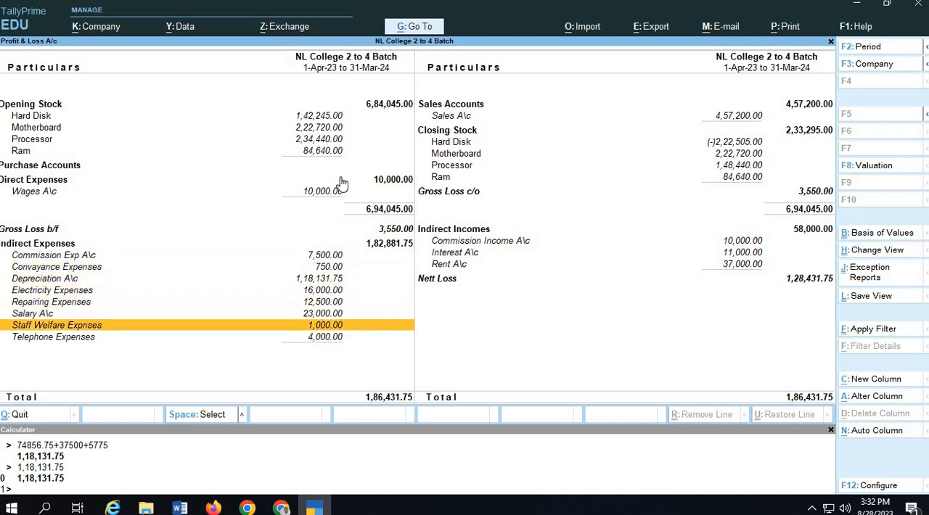
{"action": "key", "text": "Down"}
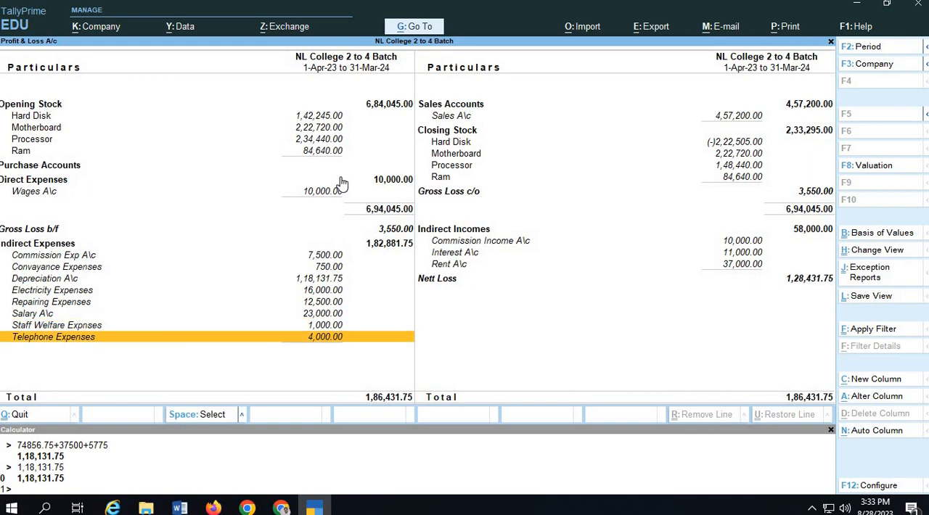
{"action": "key", "text": "Up"}
{"action": "key", "text": "Up"}
{"action": "key", "text": "Up"}
{"action": "key", "text": "Up"}
{"action": "key", "text": "Up"}
{"action": "key", "text": "Up"}
{"action": "key", "text": "Up"}
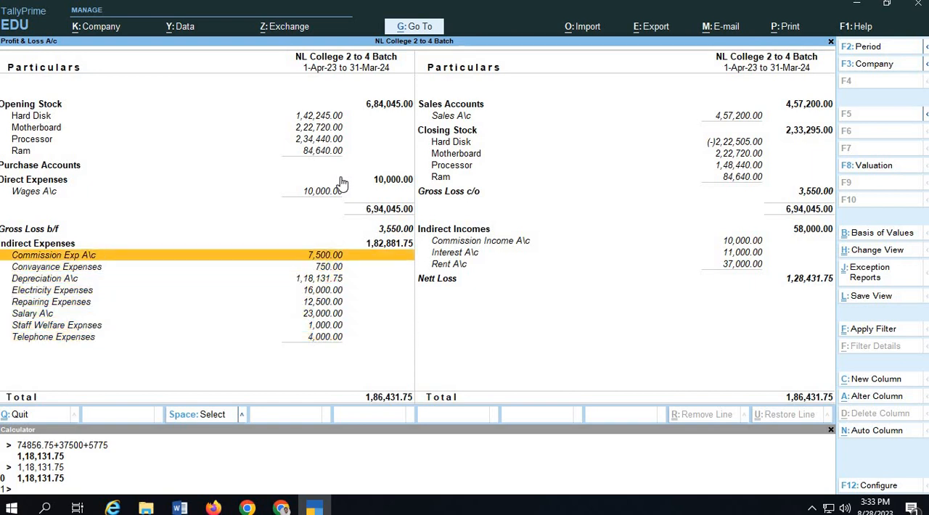
{"action": "key", "text": "Down"}
{"action": "key", "text": "Down"}
{"action": "key", "text": "Down"}
{"action": "key", "text": "Down"}
{"action": "key", "text": "Down"}
{"action": "key", "text": "Down"}
{"action": "key", "text": "Down"}
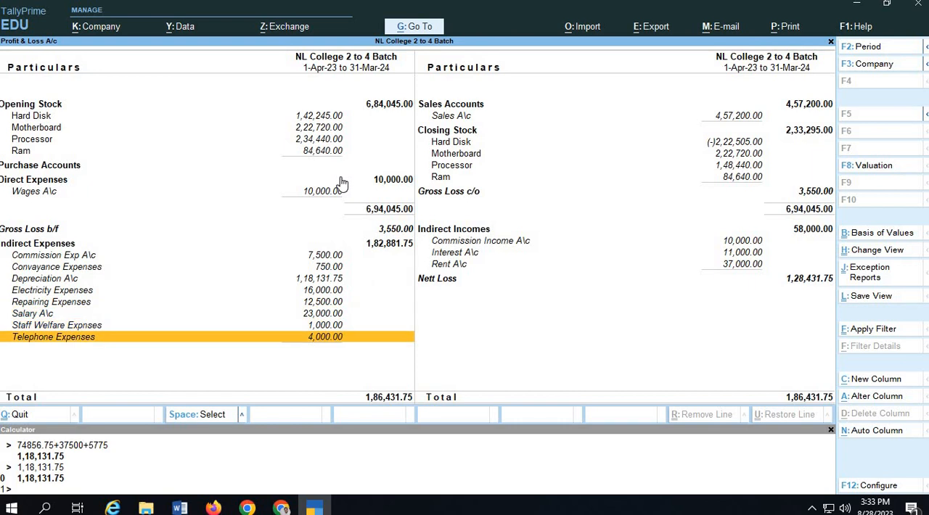
{"action": "key", "text": "Up"}
Examine the Commission Income A\c, Interest A\c and Rent A\c ledgers under Indirect Incomes.
{"action": "key", "text": "Right"}
{"action": "key", "text": "Up"}
{"action": "key", "text": "Down"}
{"action": "key", "text": "Up"}
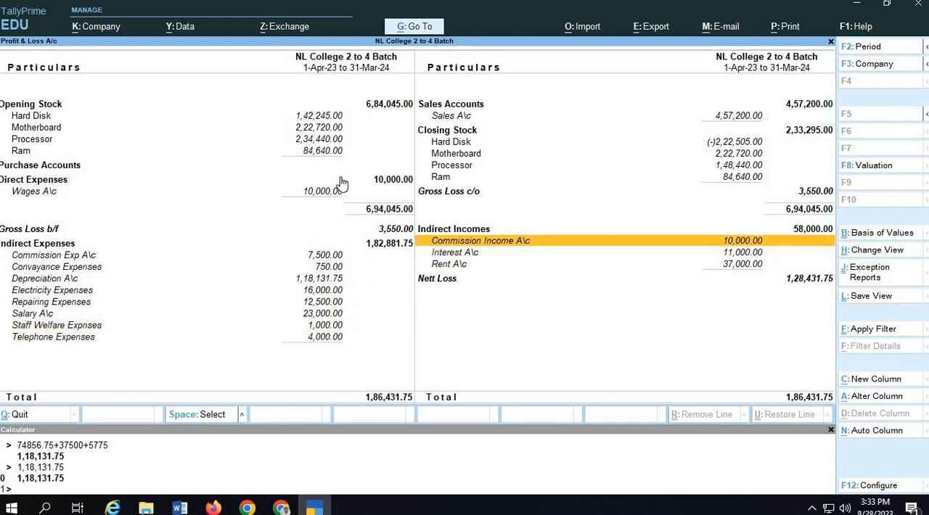
{"action": "key", "text": "Down"}
{"action": "key", "text": "Down"}
{"action": "key", "text": "Up"}
{"action": "key", "text": "Up"}
Close the reports back to the Gateway of Tally and switch to the journal entry exercise PDF in Chrome.
{"action": "key", "text": "ctrl"}
{"action": "key", "text": "ctrl+q"}
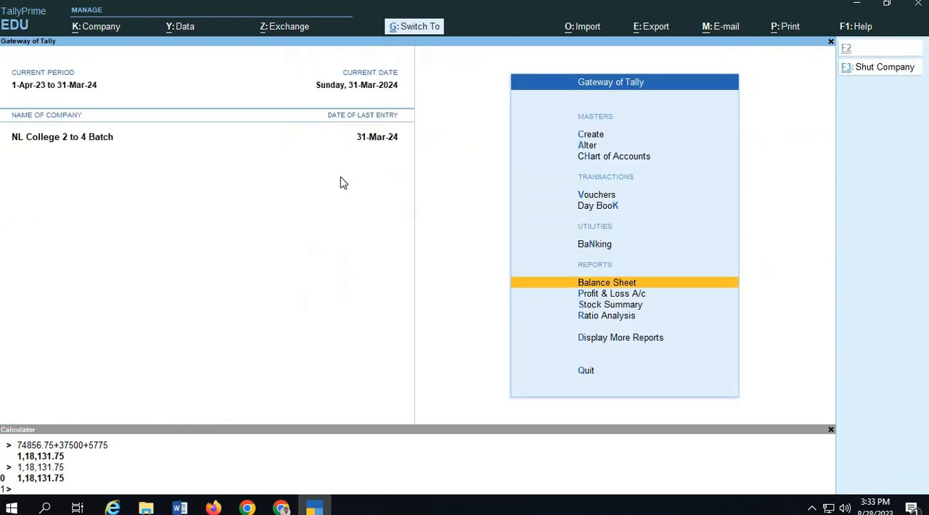
{"action": "key", "text": "alt+Tab"}
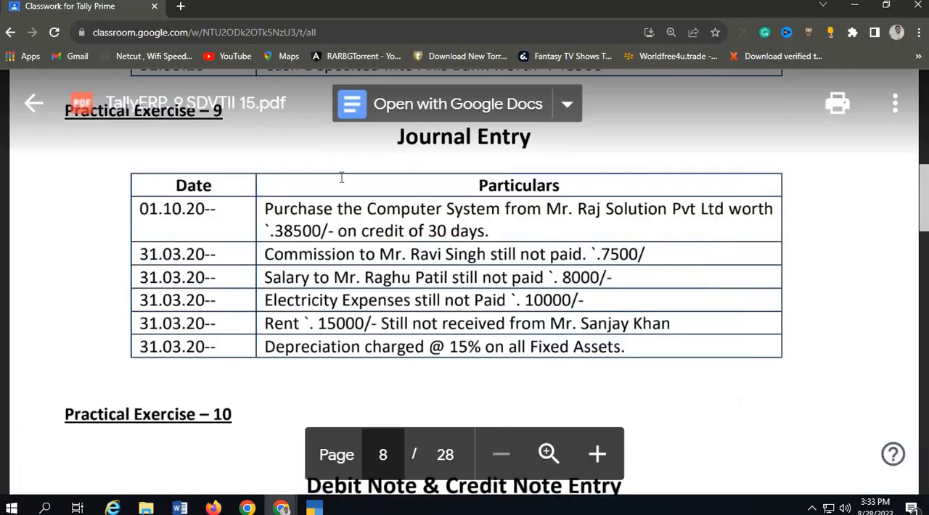